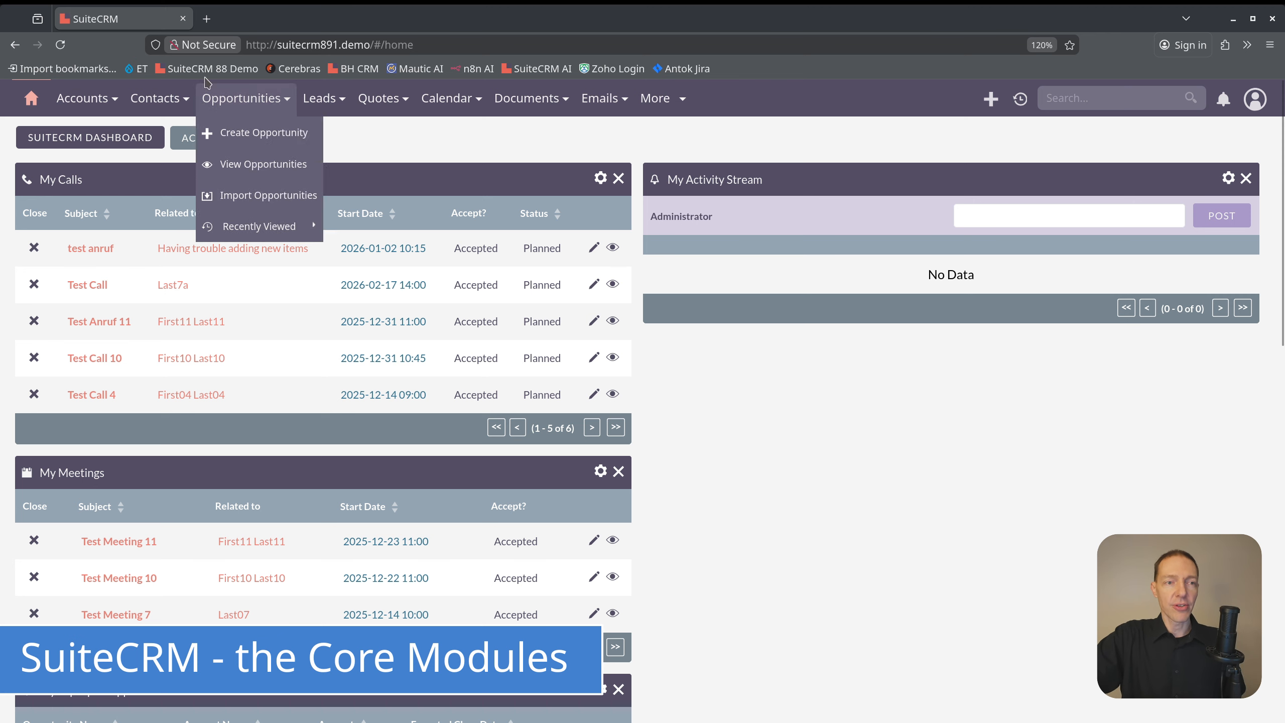
mouse_move(250, 92)
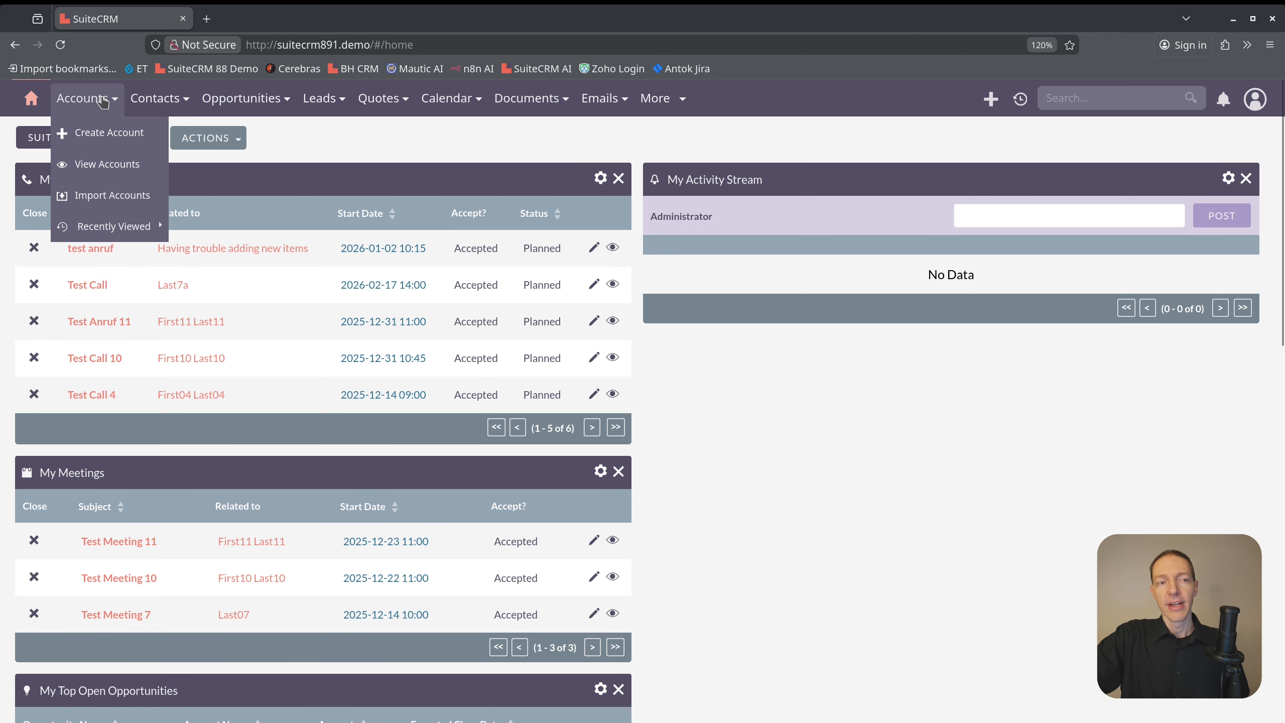
mouse_move(158, 106)
mouse_move(98, 106)
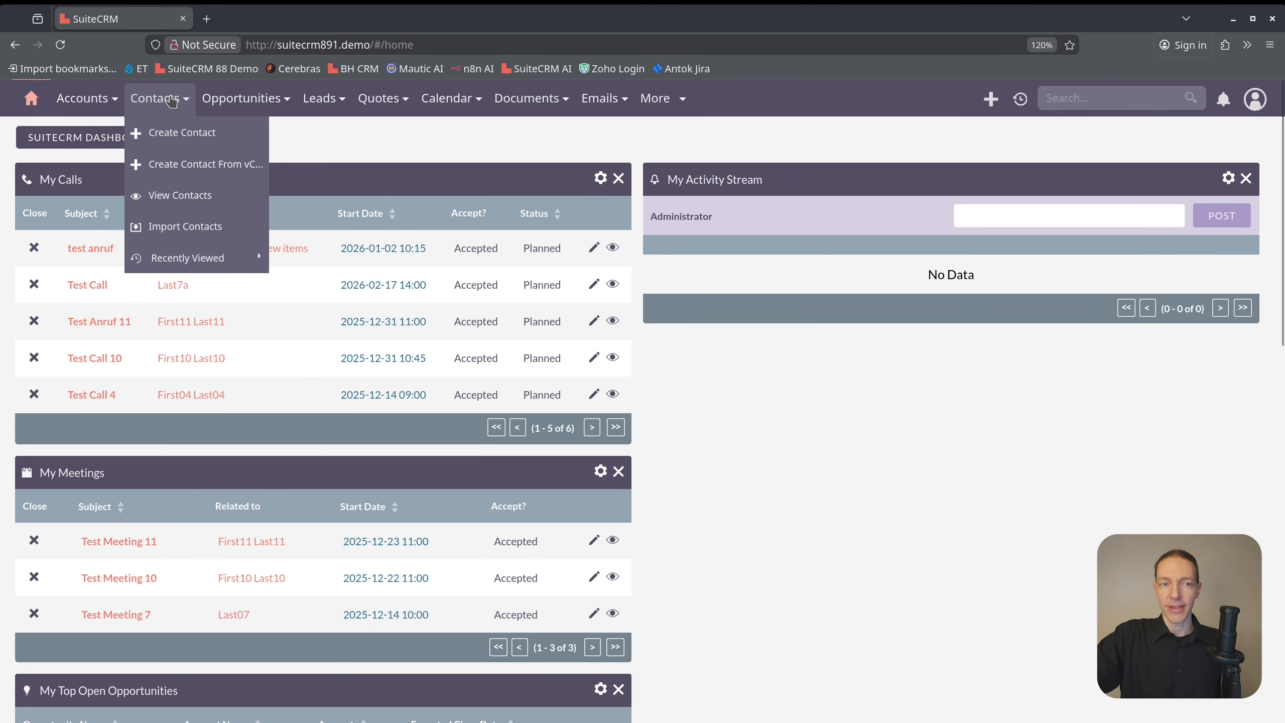
Open the Leads list and view the record of the lead belonging to Firma9 GmbH
mouse_move(323, 95)
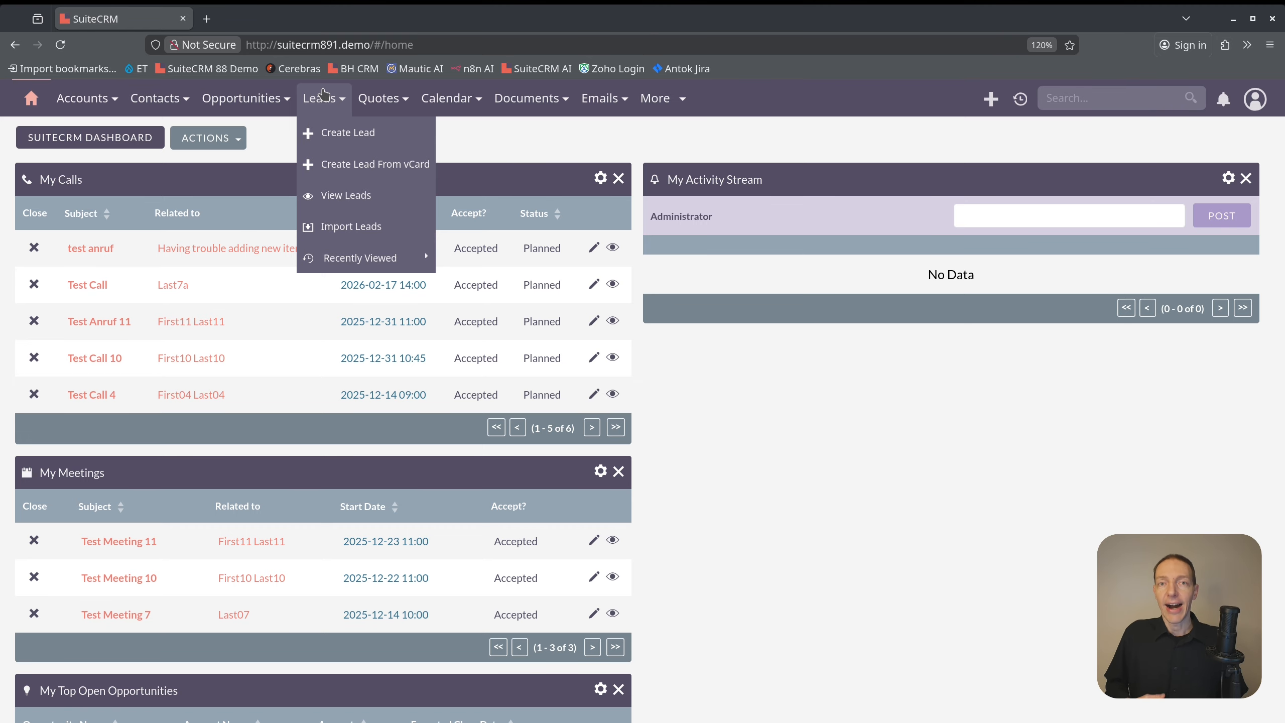
left_click(323, 94)
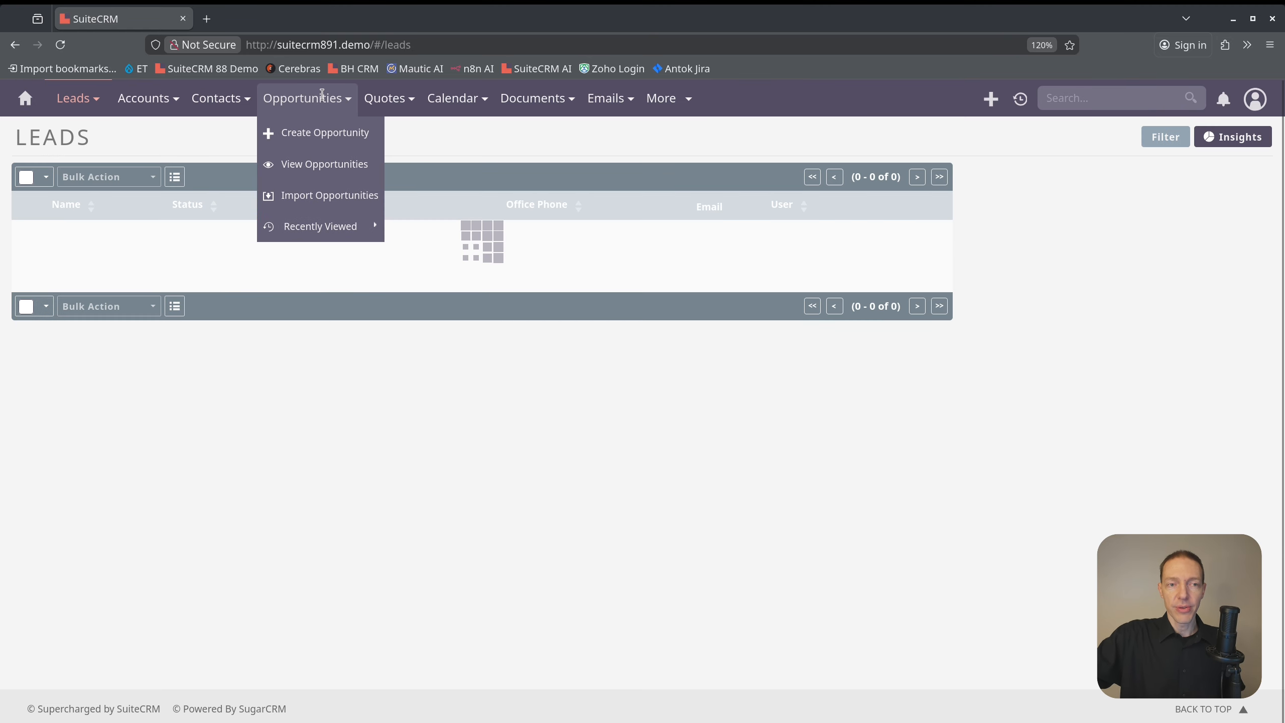
left_click(98, 262)
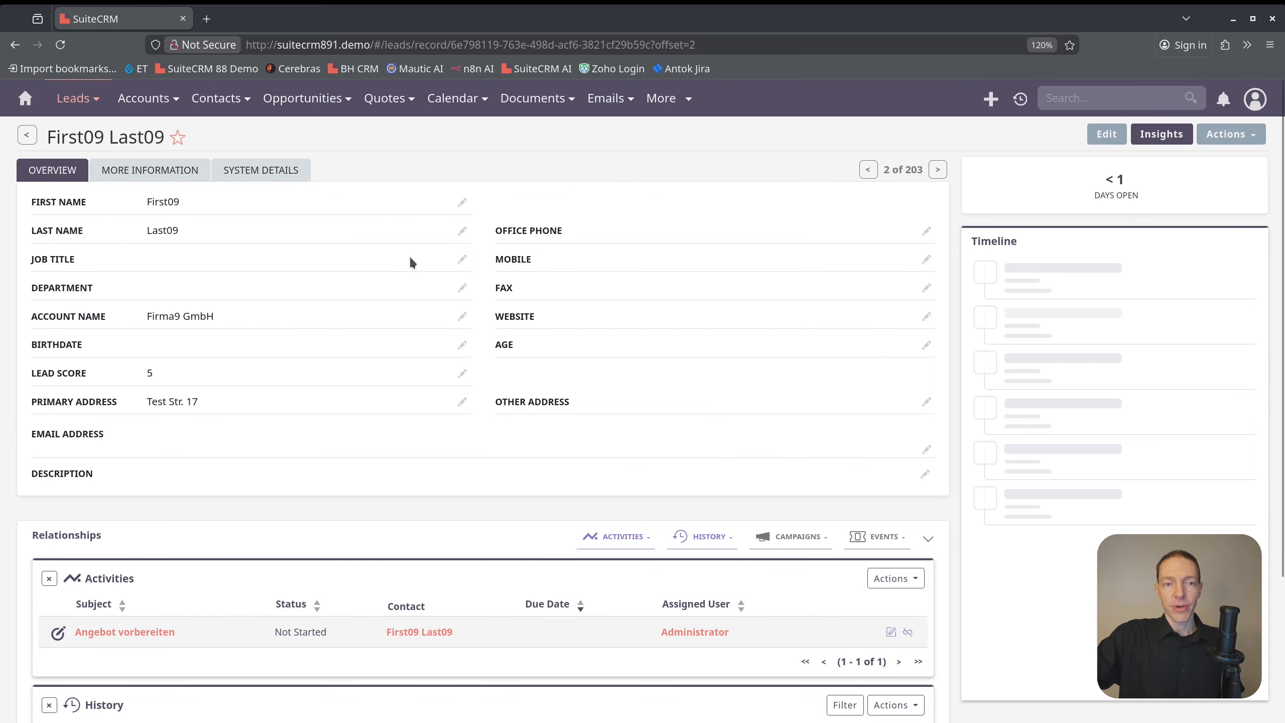
Open the conversion form for this lead and examine its contact and account fields and the optional related records
left_click(1227, 135)
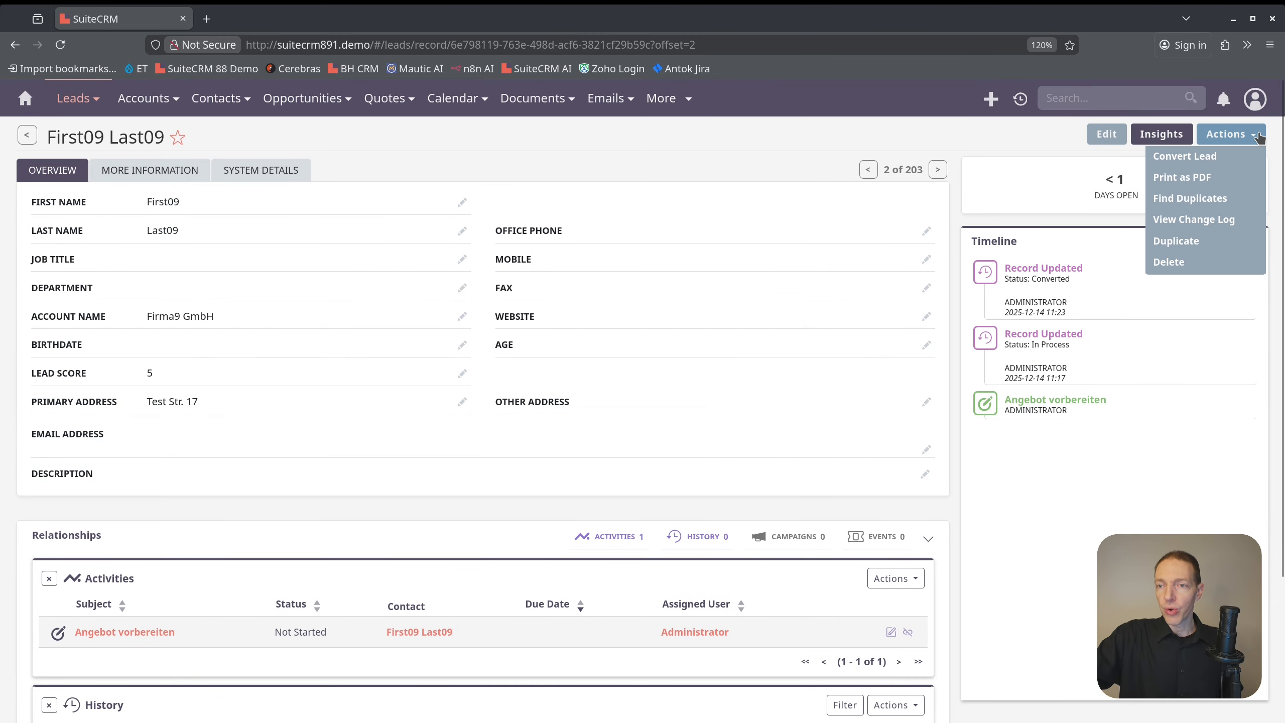
left_click(1209, 163)
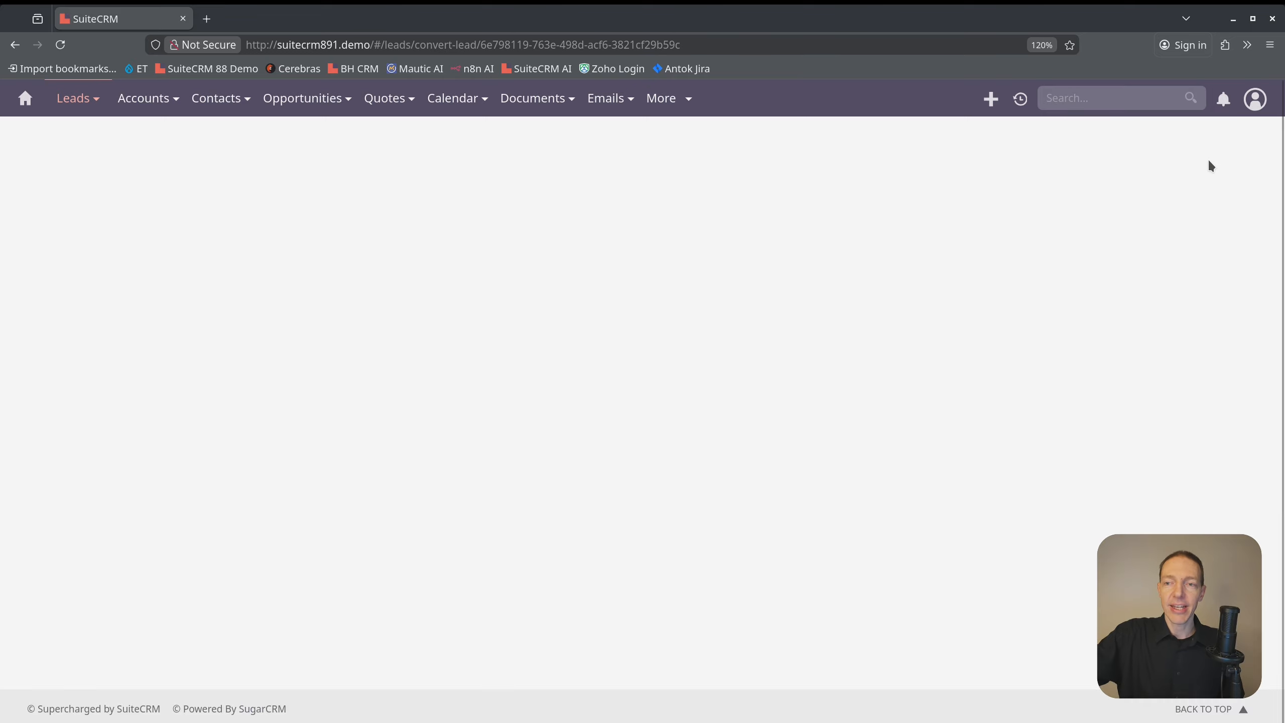
left_click_drag(177, 263, 145, 265)
scroll(229, 347, "down", 10)
scroll(230, 348, "down", 2)
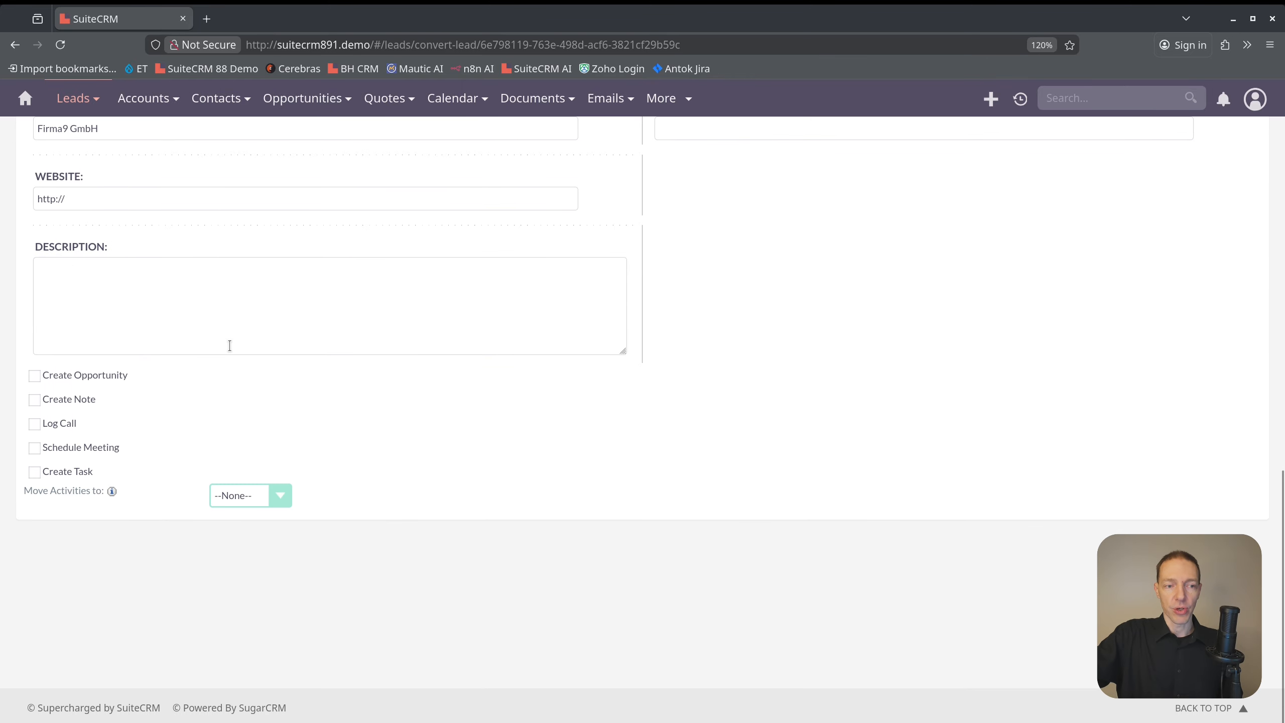
scroll(185, 395, "up", 8)
left_click_drag(141, 469, 187, 482)
scroll(188, 484, "down", 8)
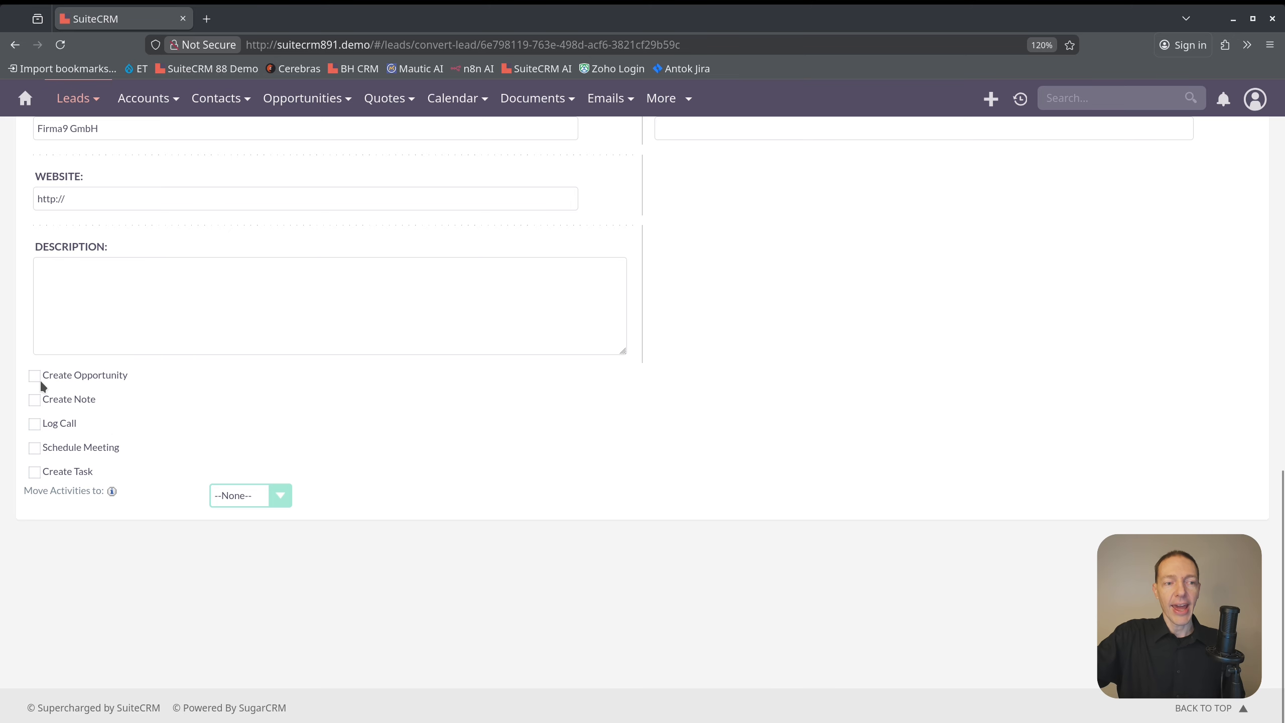
Enable opportunity creation in the lead conversion form, and cancel the conversion
left_click(35, 376)
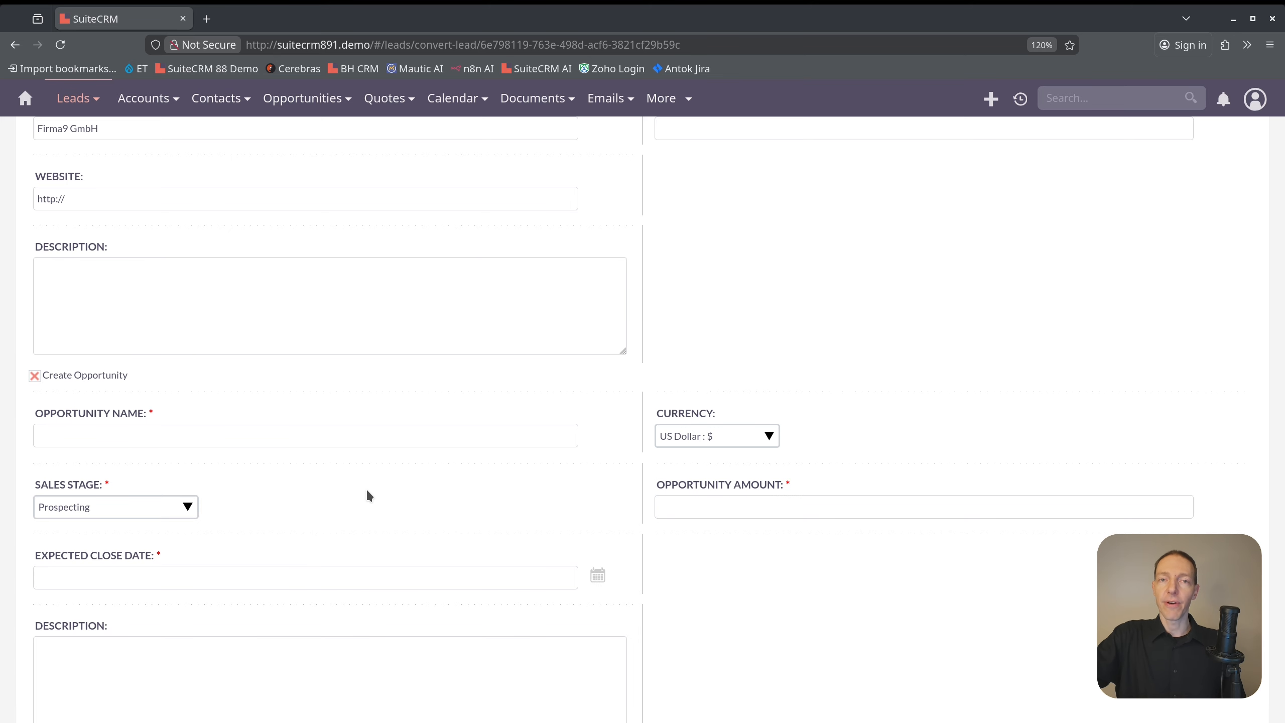
scroll(365, 488, "up", 17)
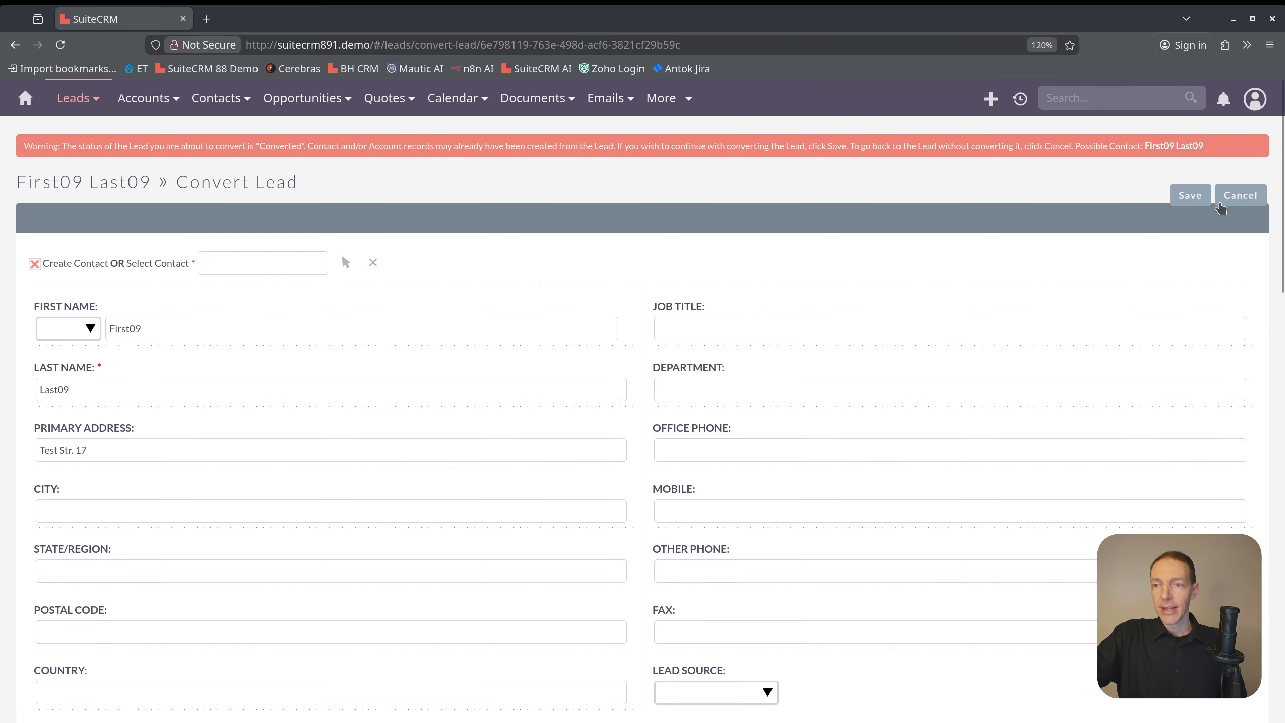
left_click(1240, 196)
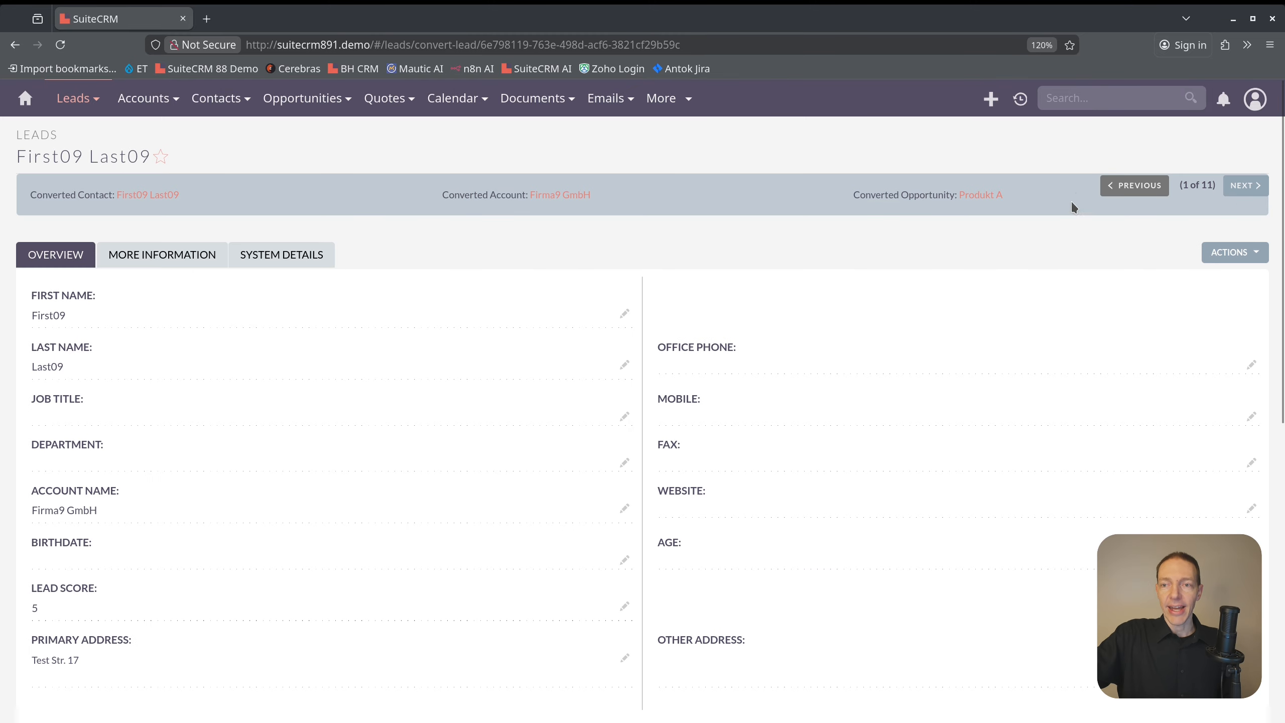
Return to the Leads list and switch to the Targets module
mouse_move(93, 98)
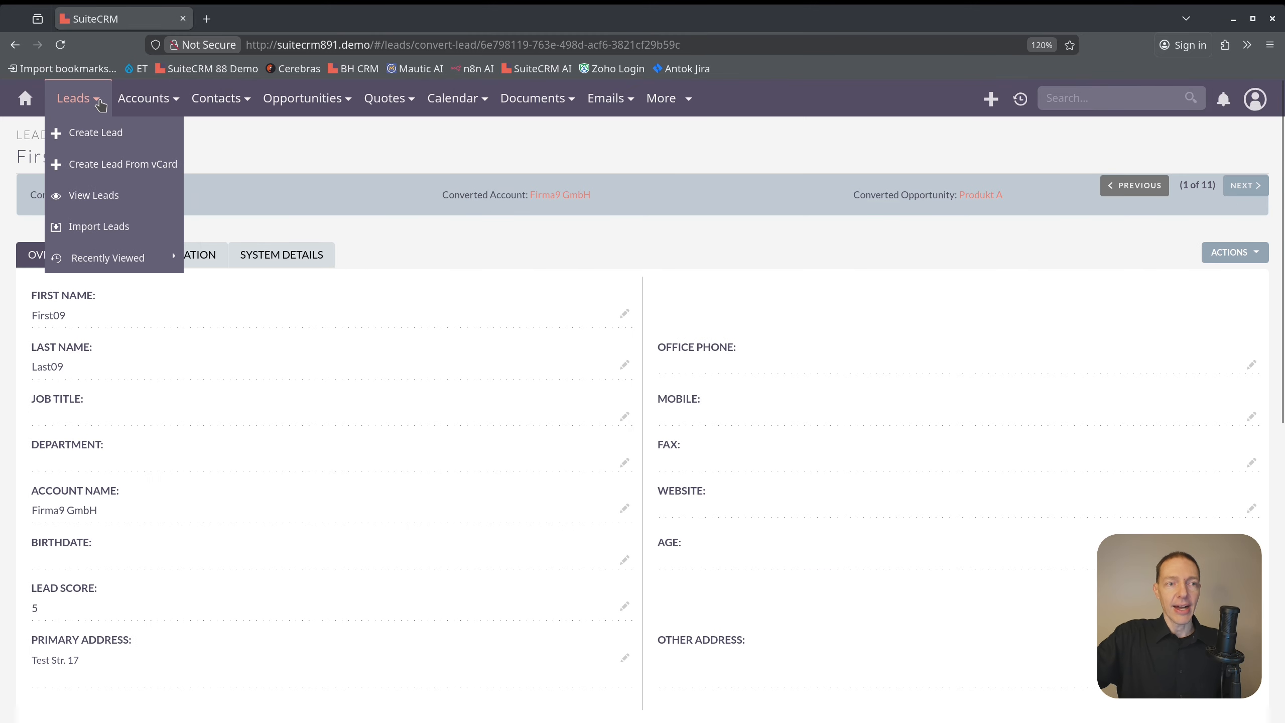
left_click(102, 192)
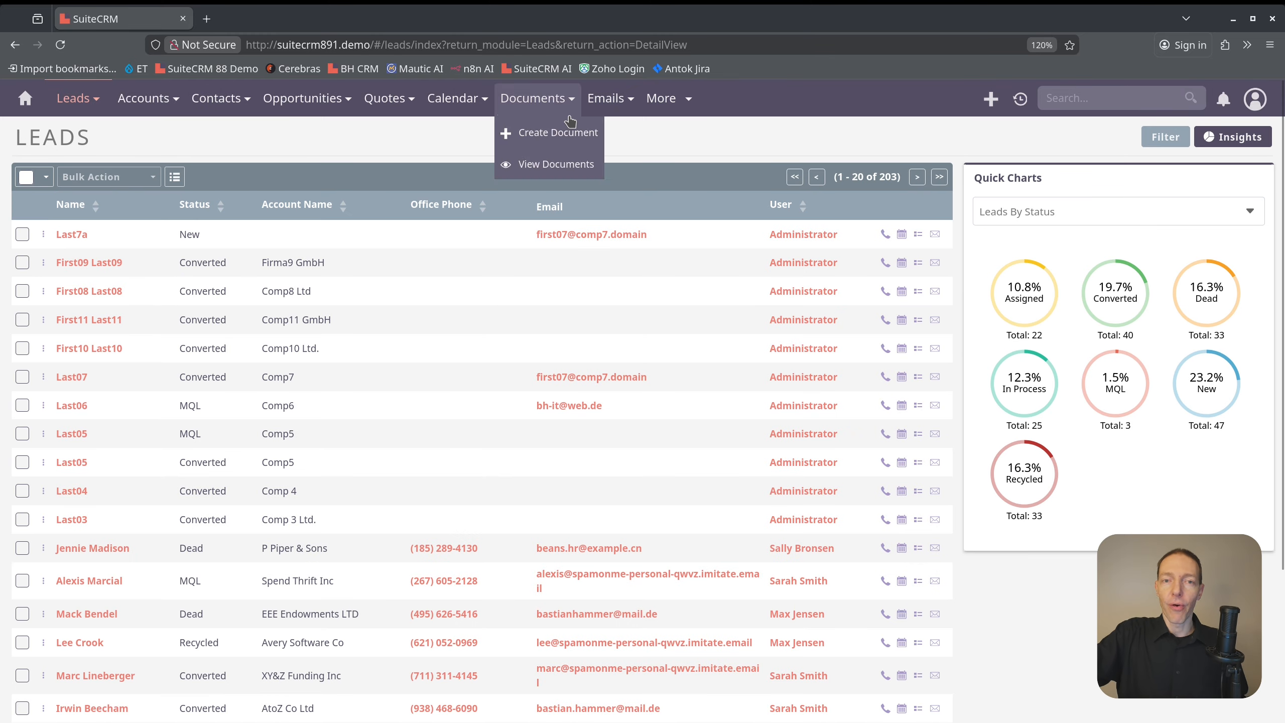
mouse_move(655, 104)
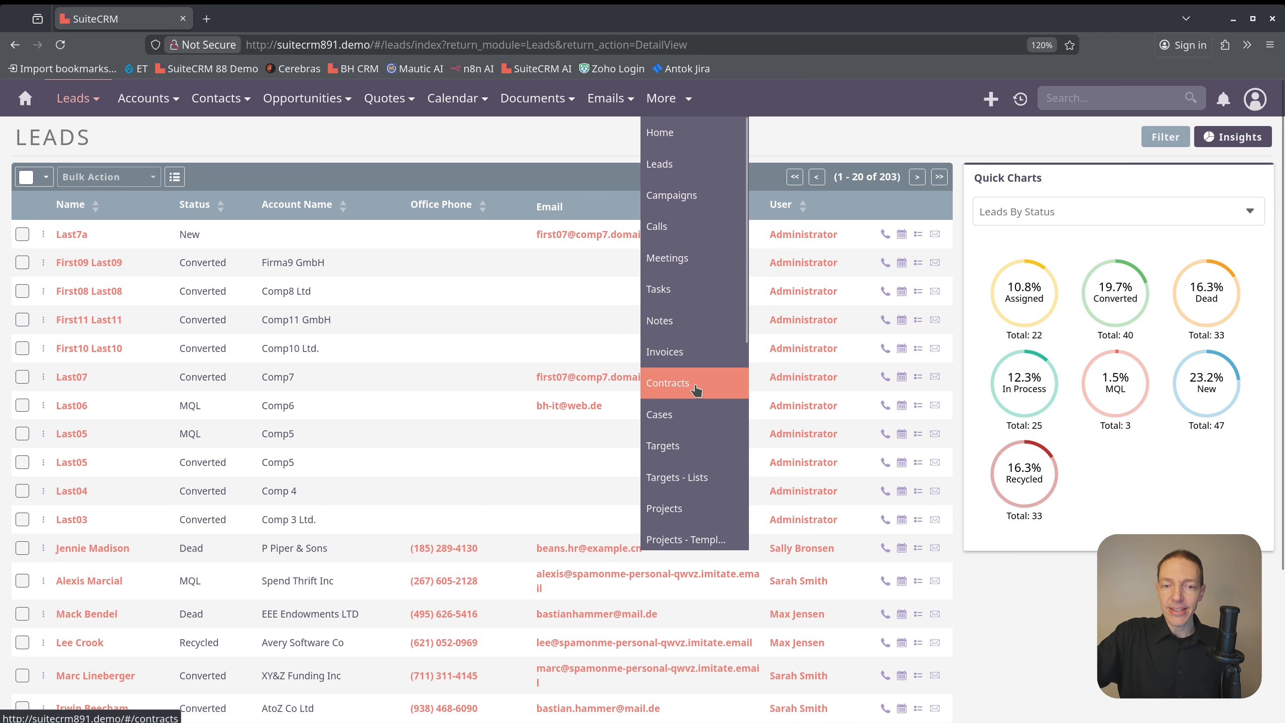
left_click(677, 445)
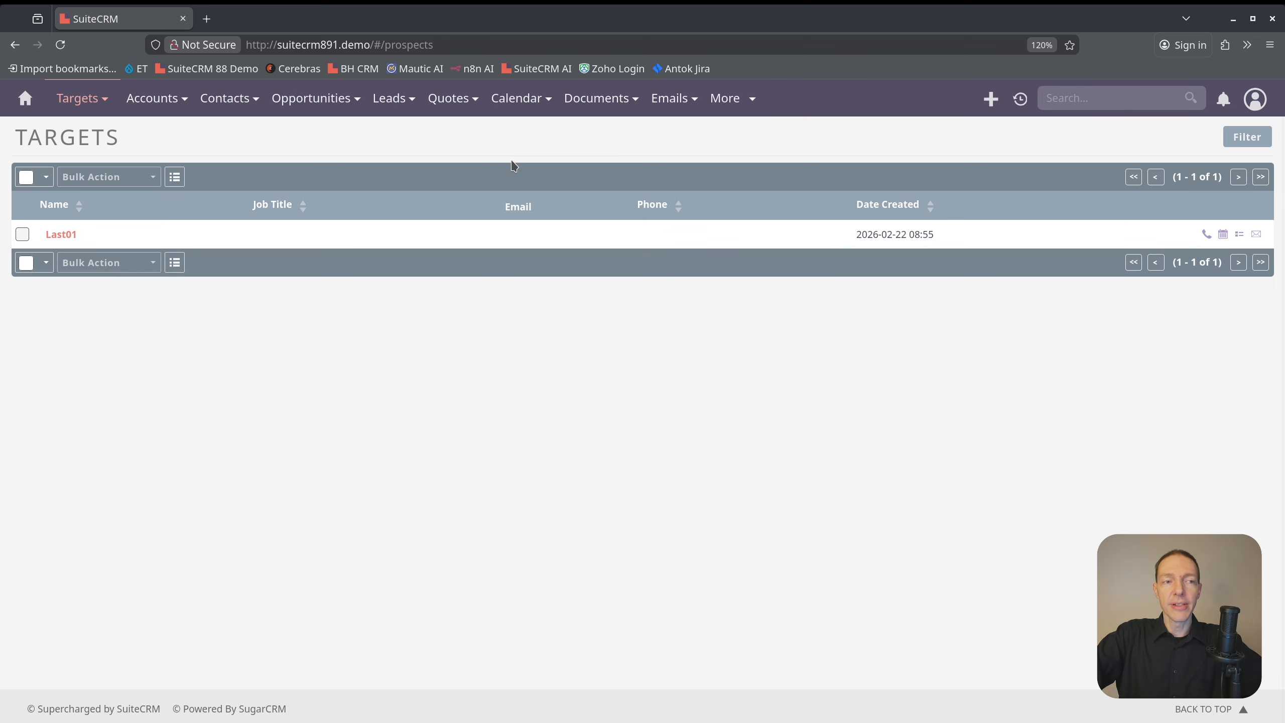
Start a new target record and enter the person's first and last name
mouse_move(93, 99)
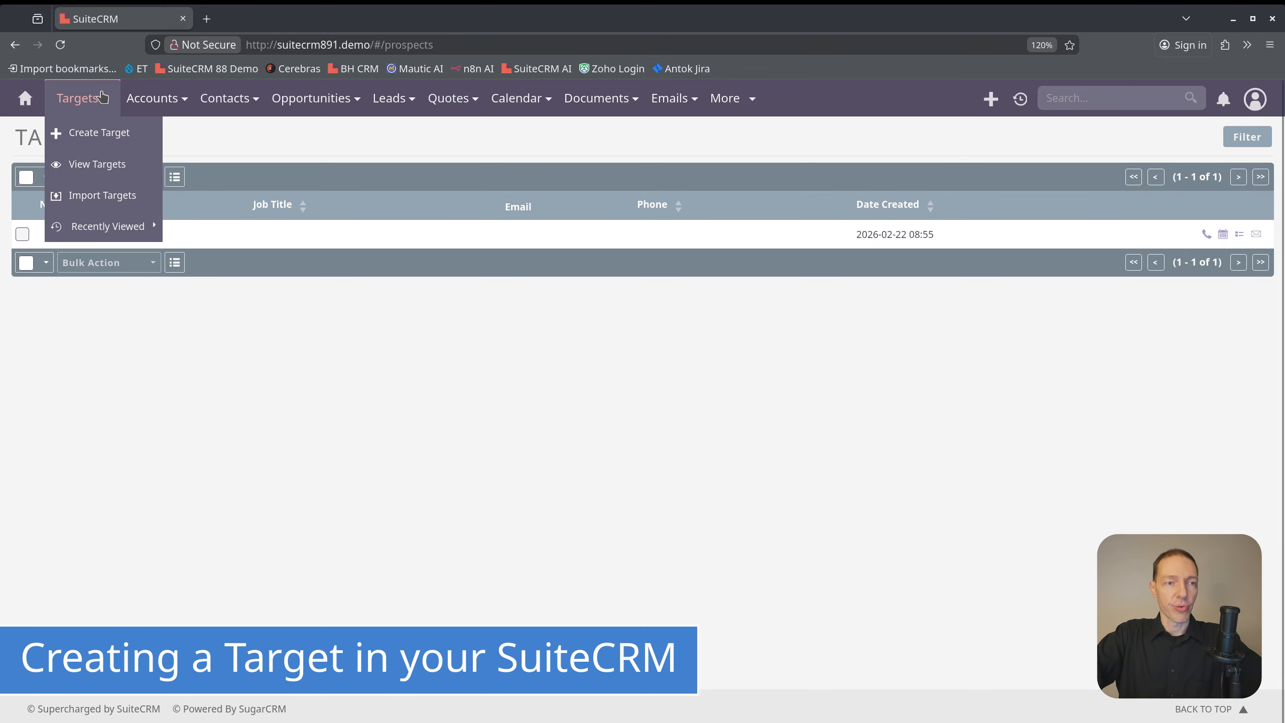
left_click(101, 133)
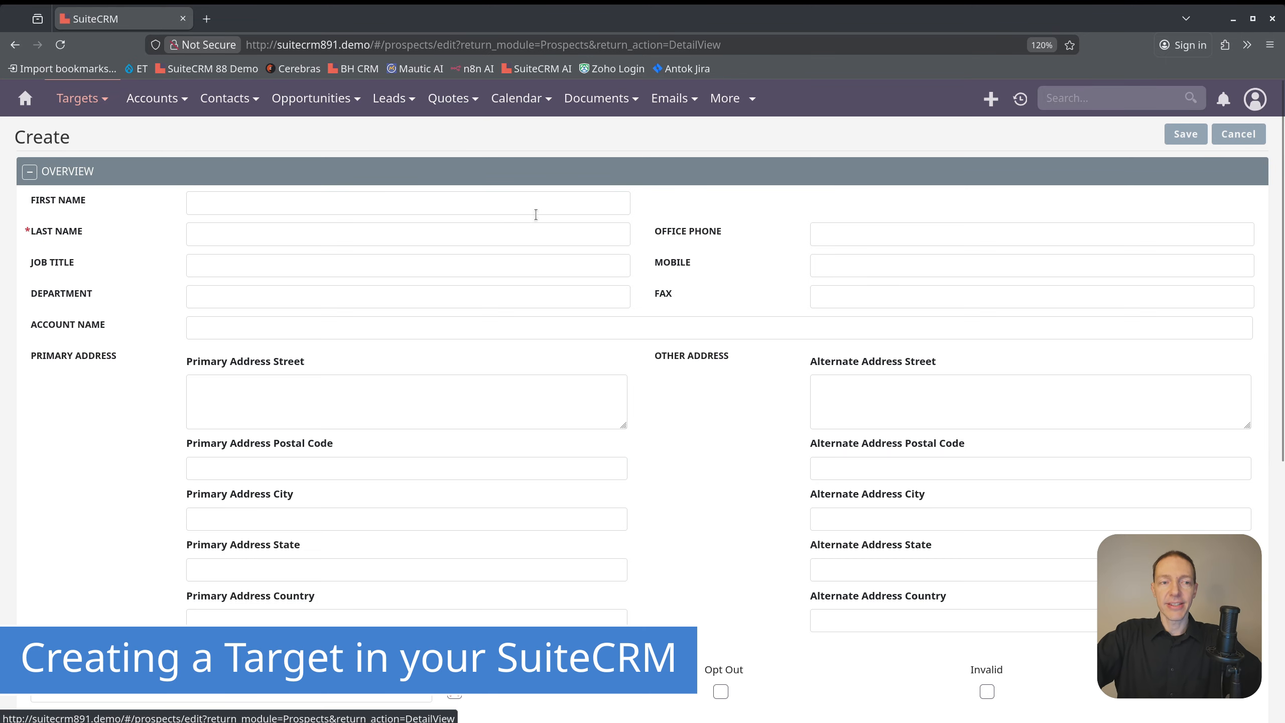
left_click(302, 233)
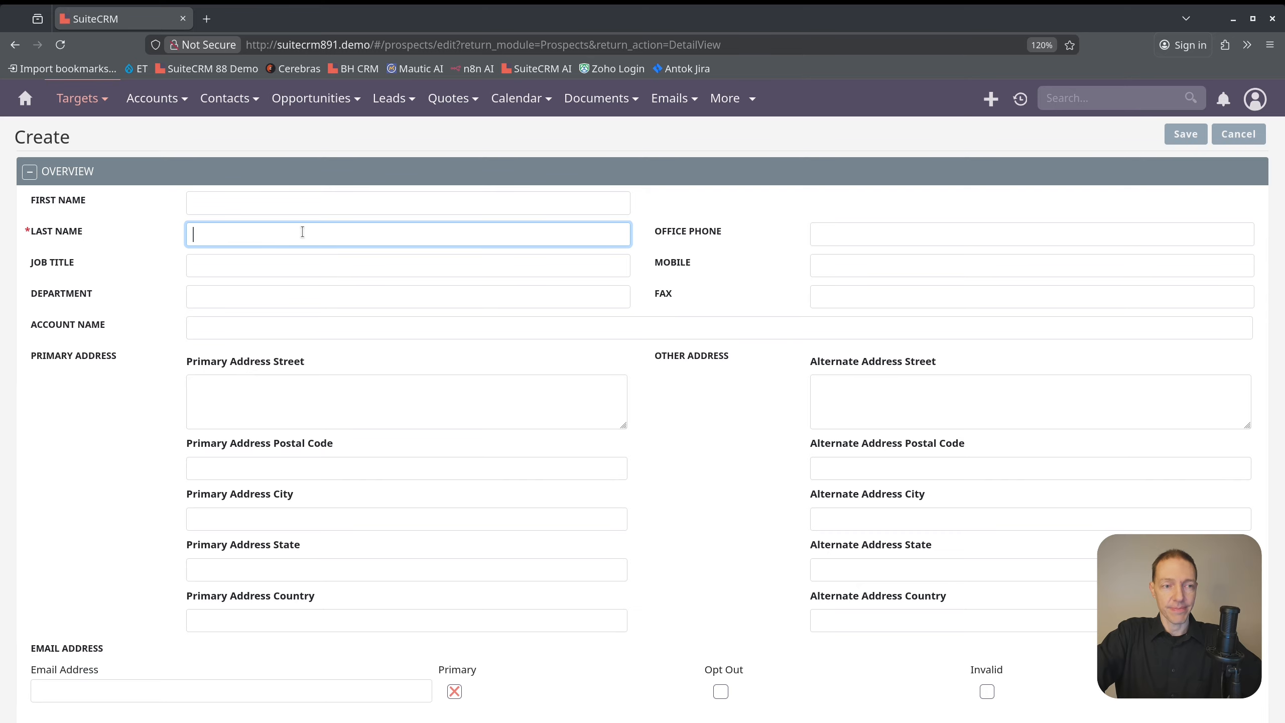
type("Last21")
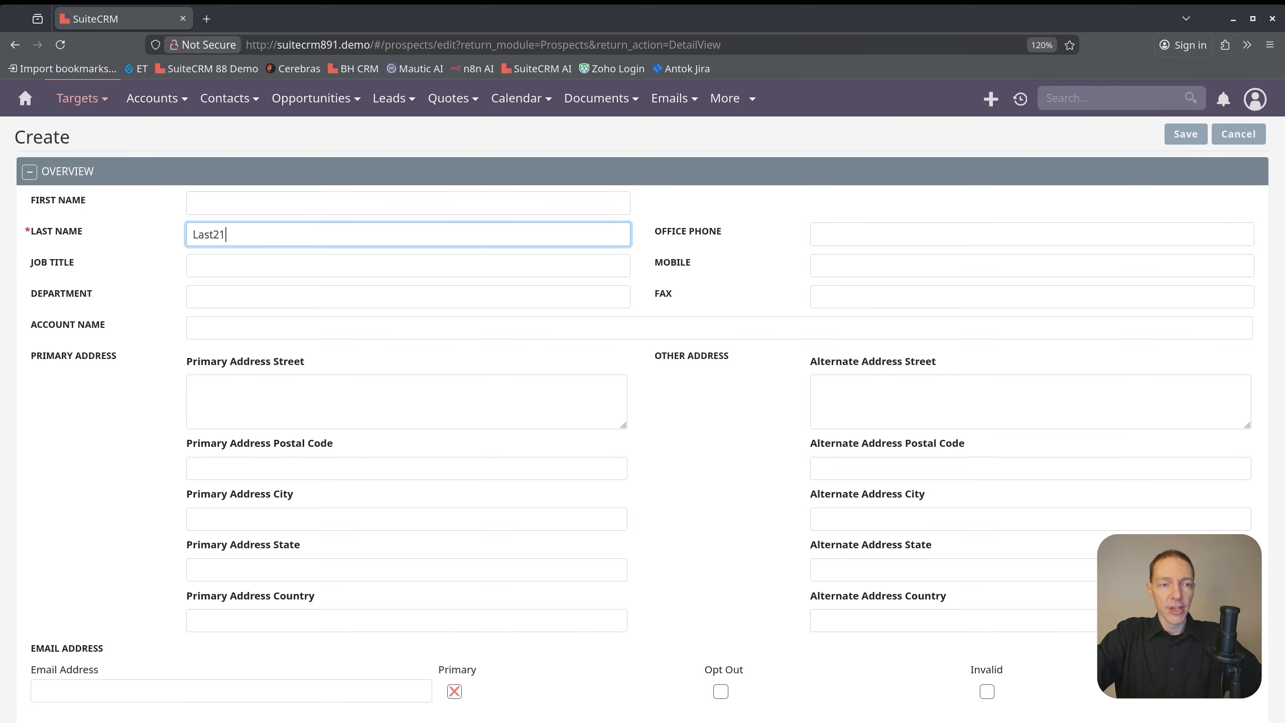
key("shift+Tab")
type("First21")
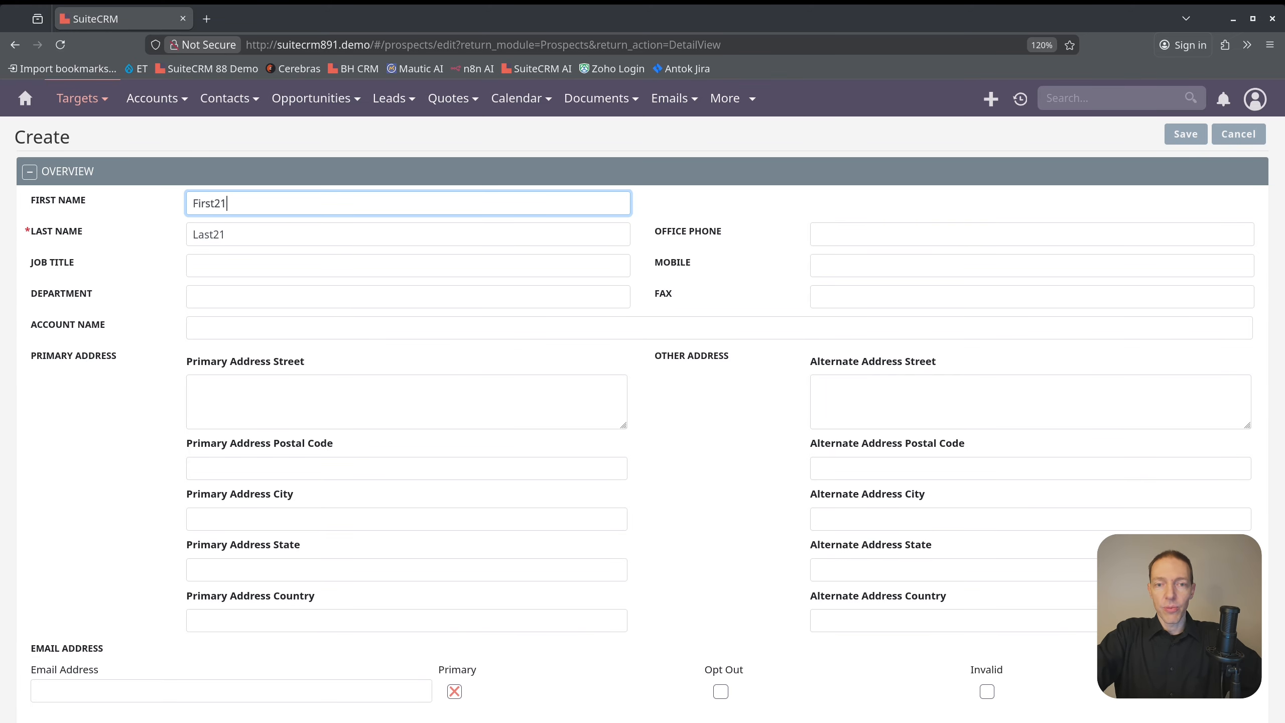
key("Tab")
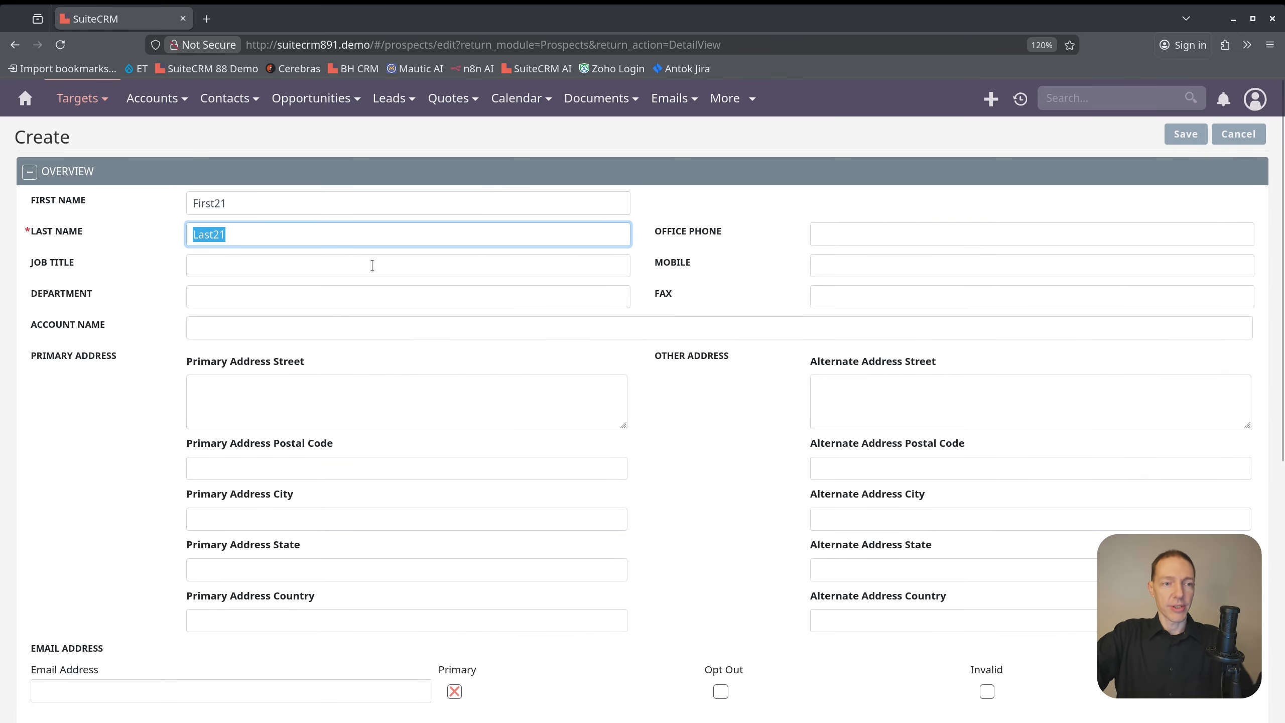
Set the target's job title to CEO, enter the mobile number and set the account name to Comp21
left_click(280, 266)
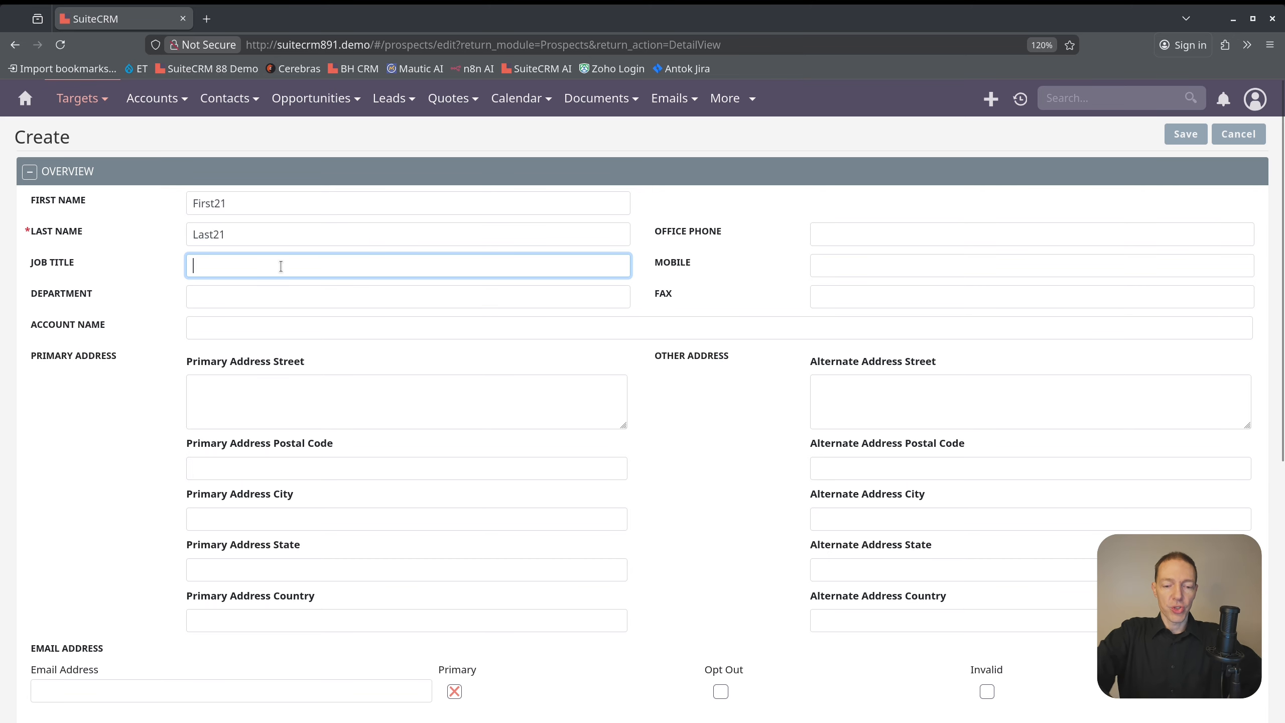
type("CEO")
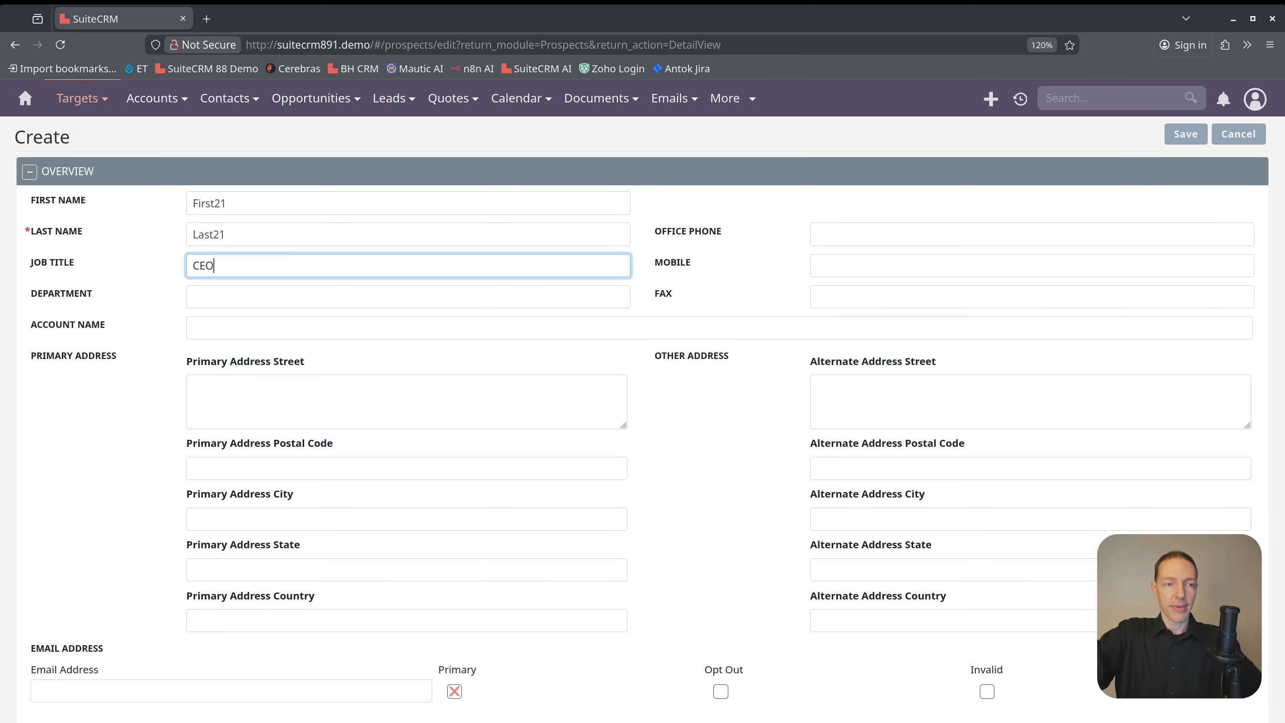
left_click(863, 269)
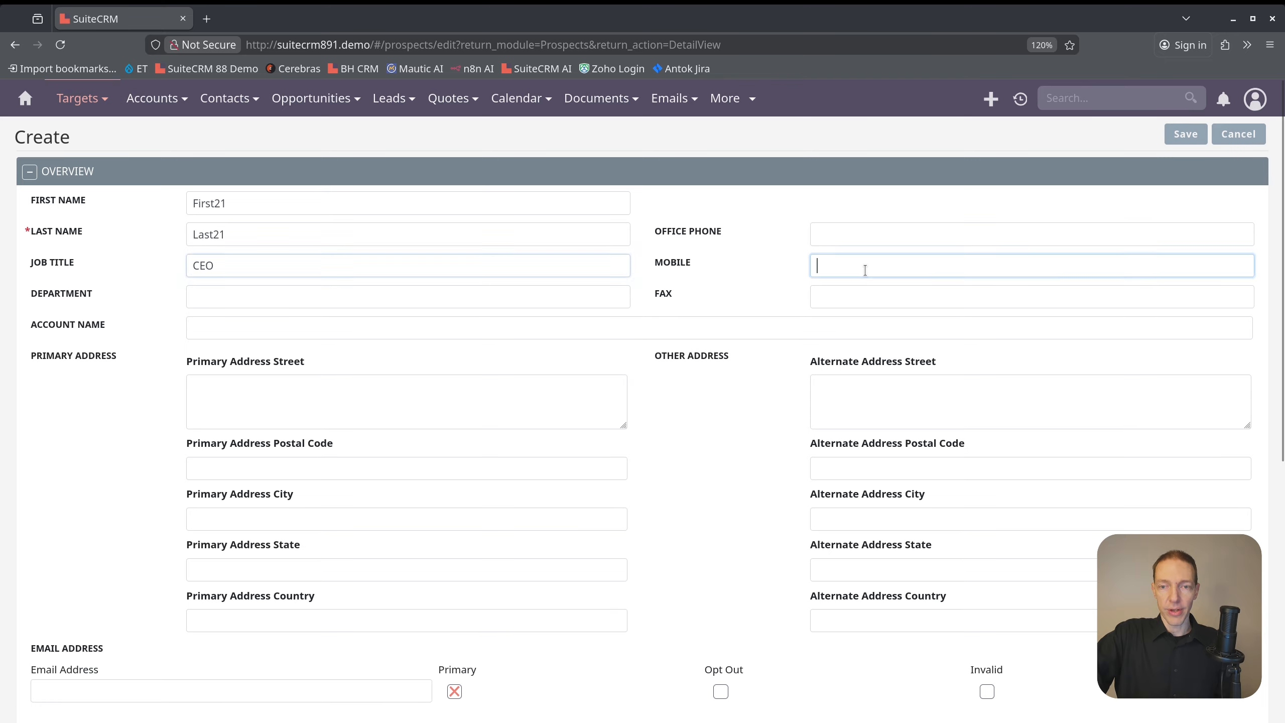
type("+12345679")
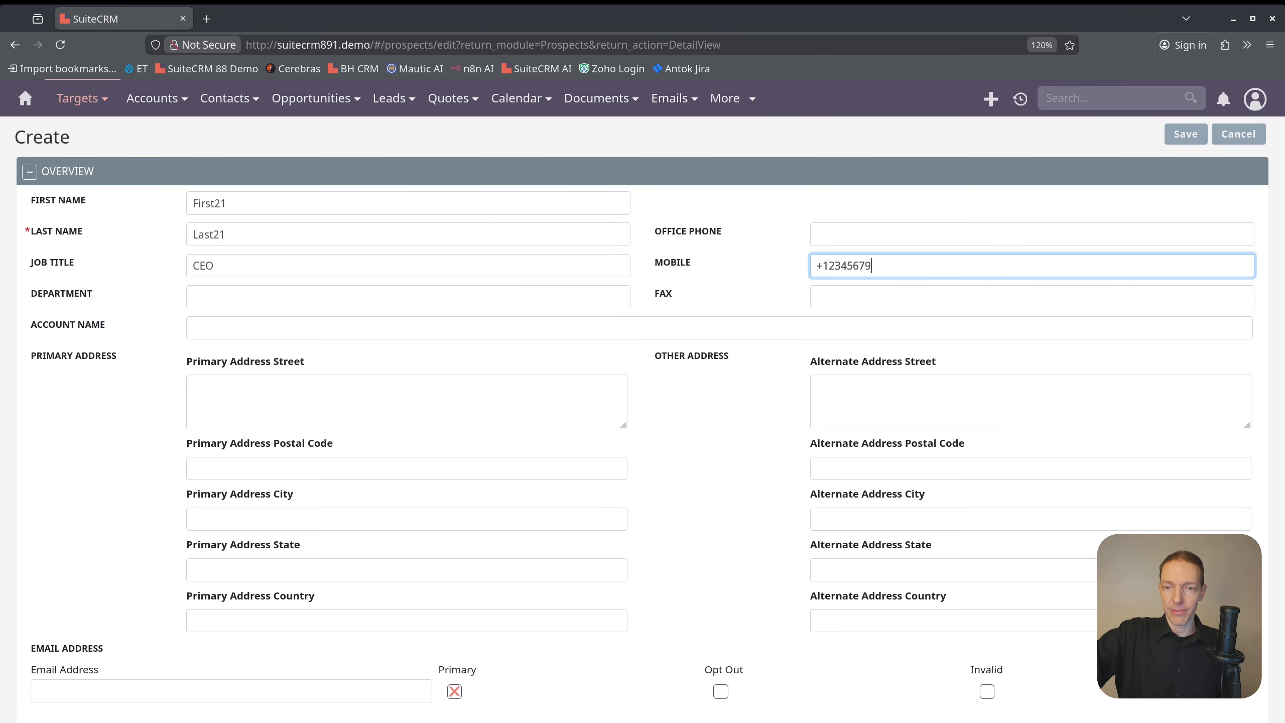
left_click(245, 320)
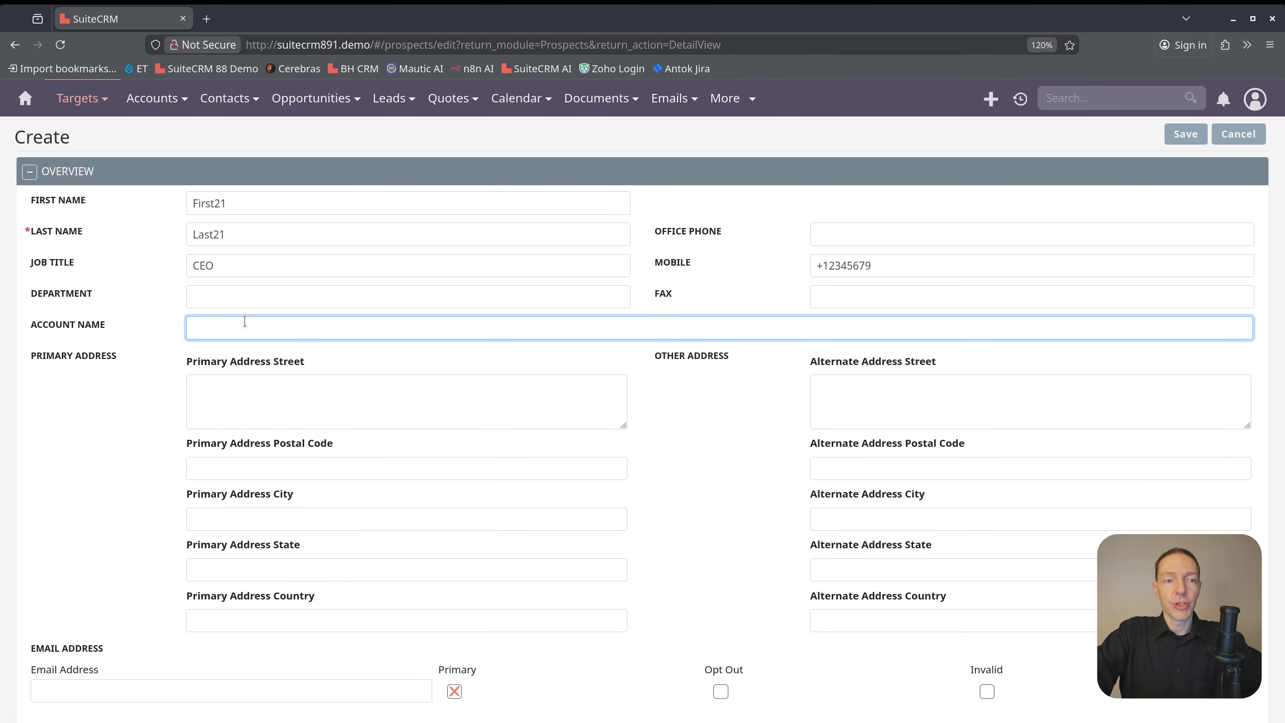
type("Comp21")
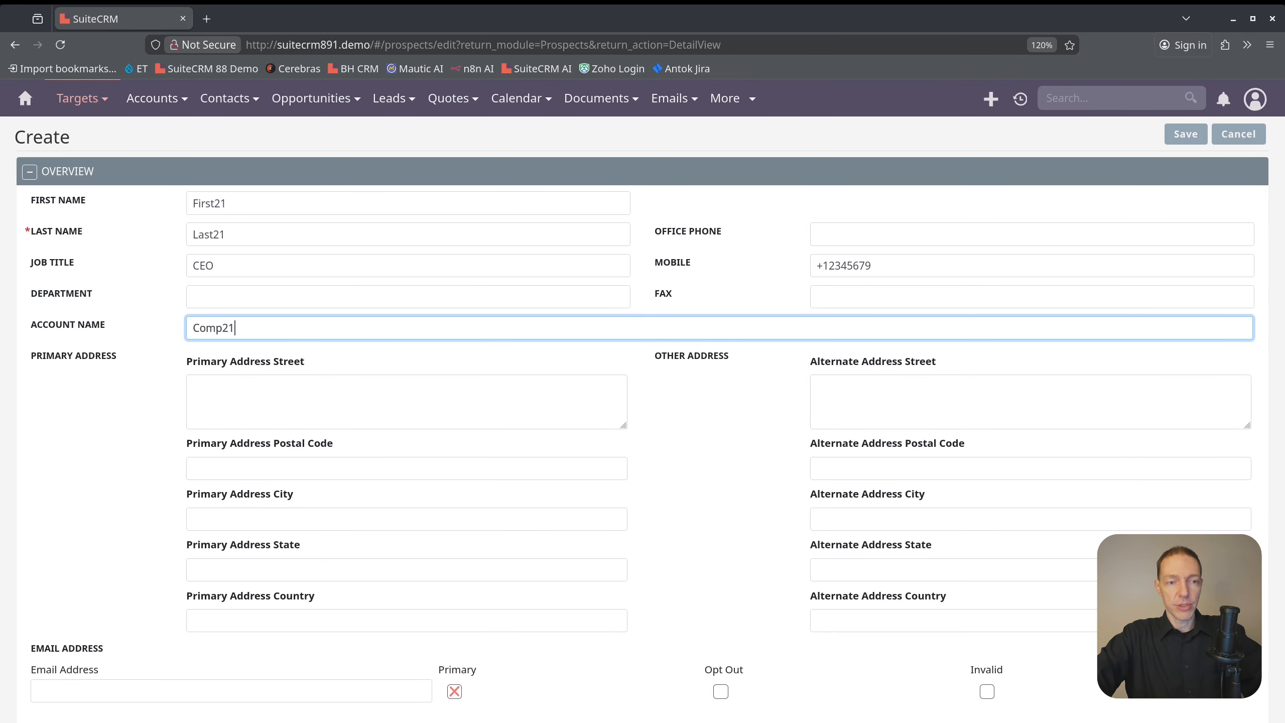
Review the target's remaining address, email and assignment fields, and save the new record
scroll(391, 363, "down", 5)
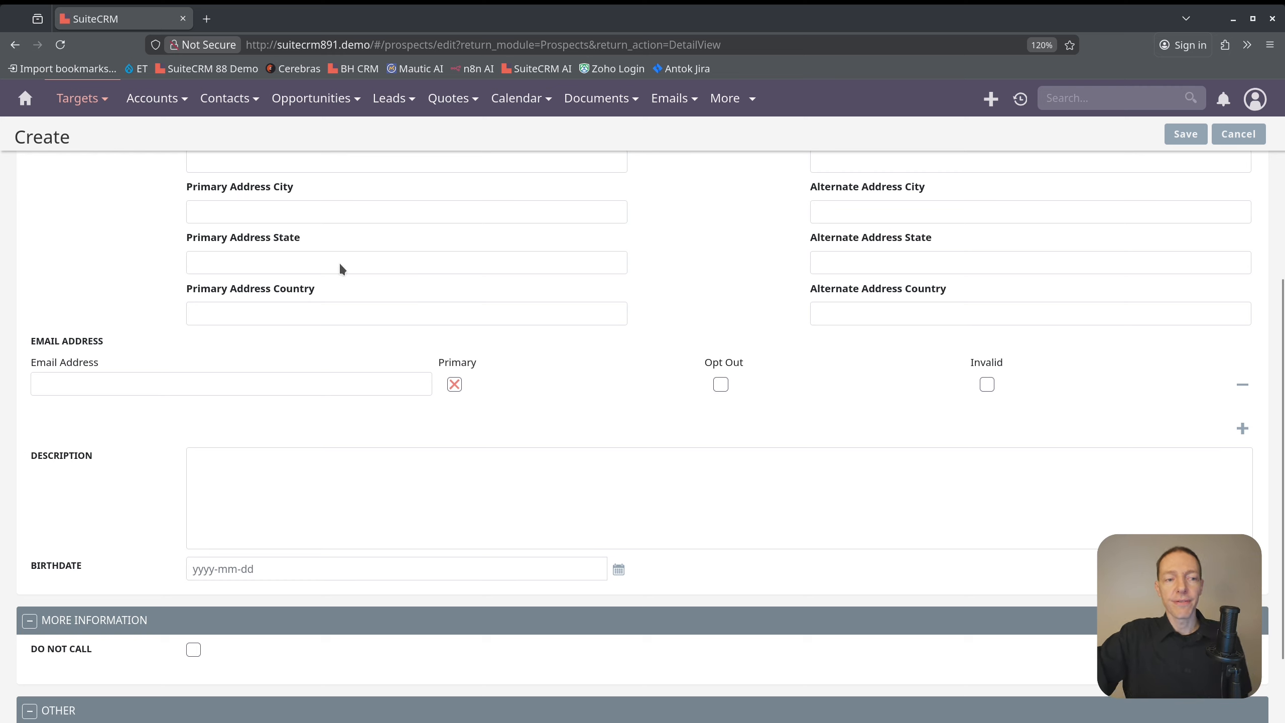
scroll(351, 367, "down", 2)
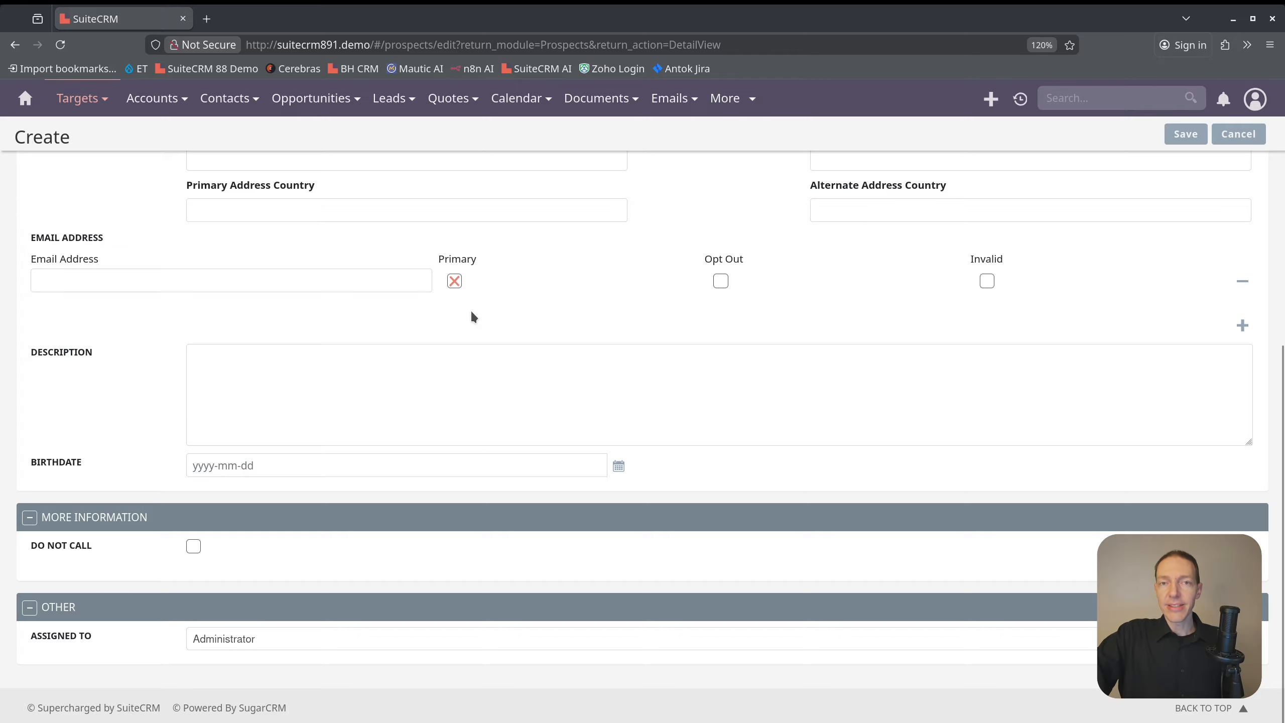
scroll(471, 312, "up", 8)
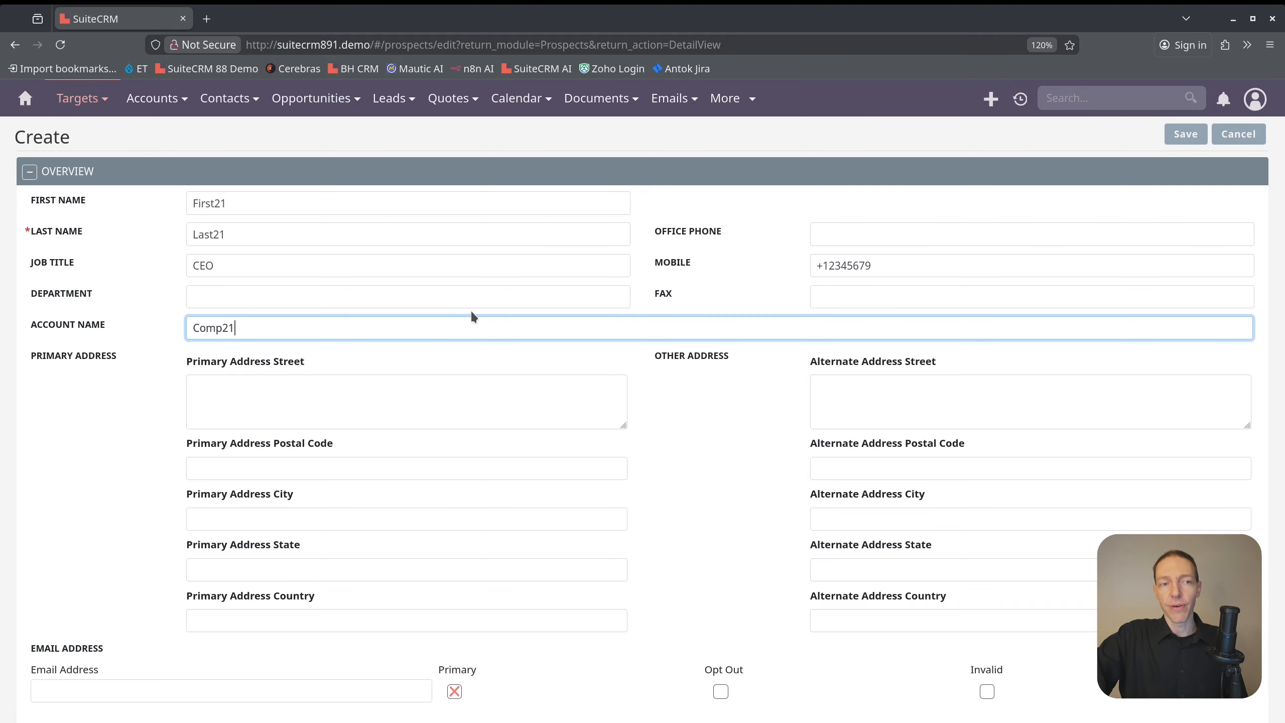
scroll(472, 313, "down", 8)
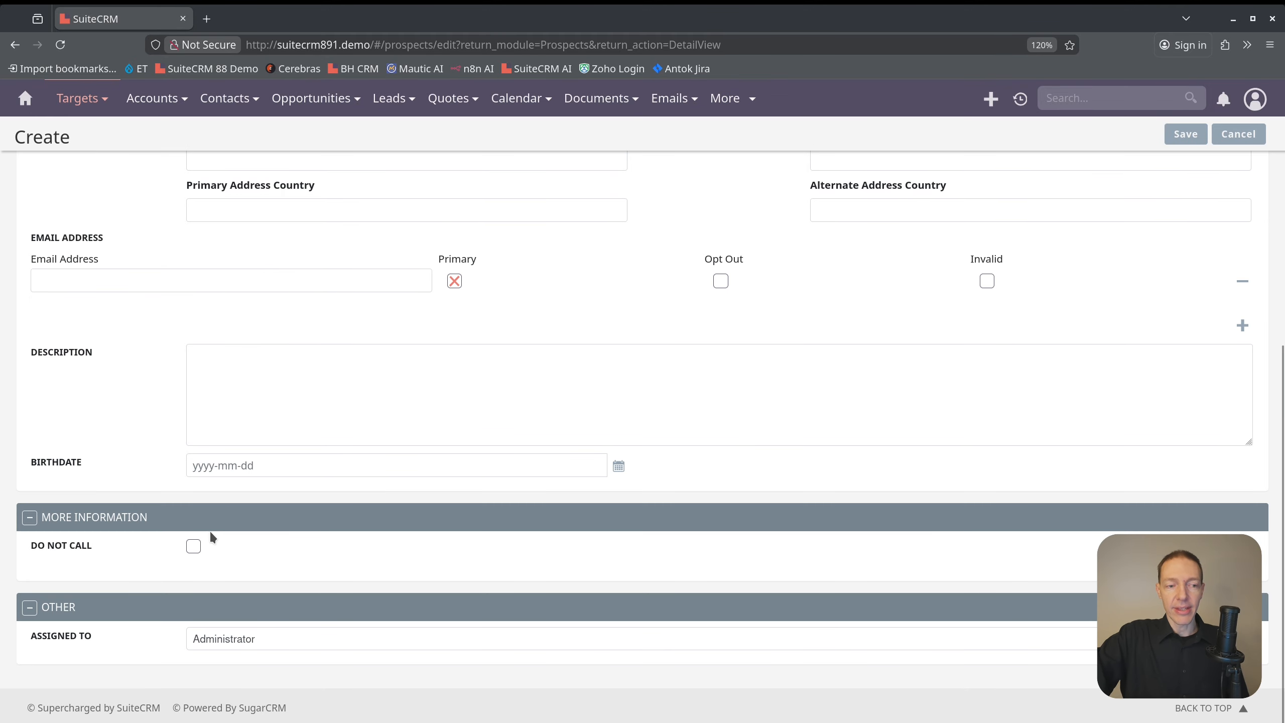
scroll(1130, 355, "up", 8)
left_click(1186, 134)
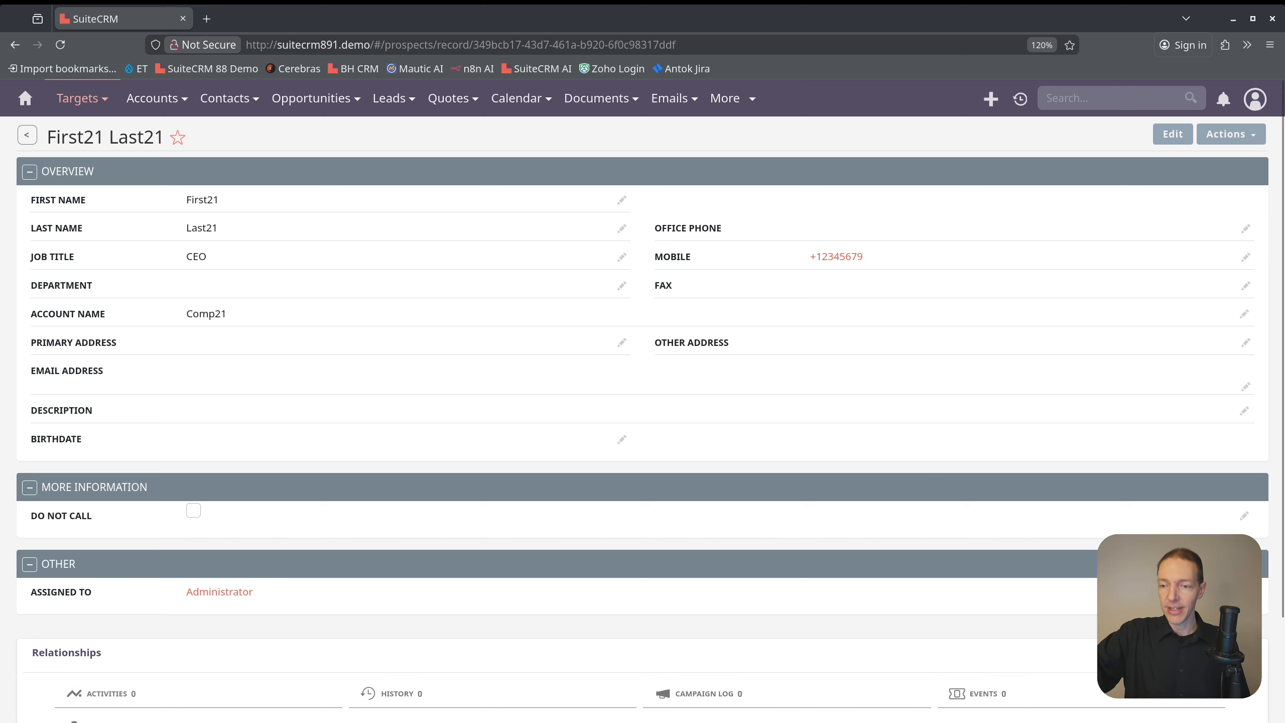
Show the Activities and History relationships of the saved target record
scroll(1171, 501, "down", 3)
left_click(96, 577)
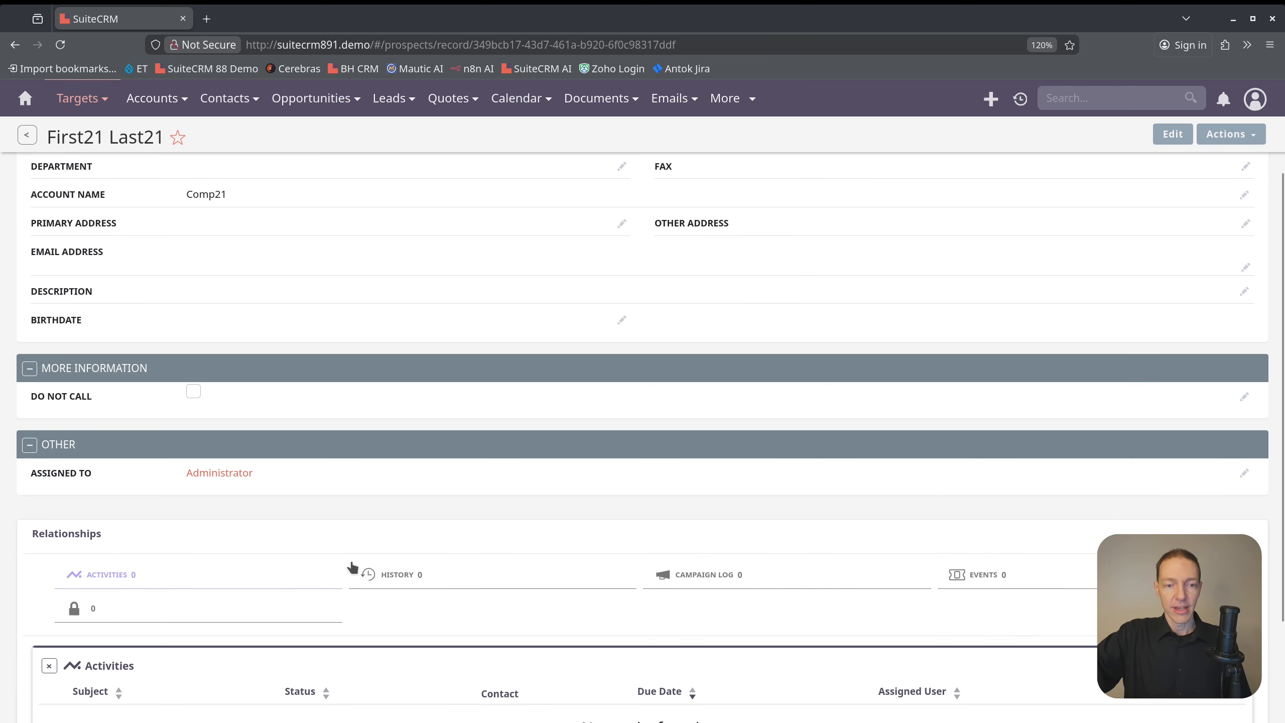
left_click(415, 575)
scroll(531, 502, "down", 5)
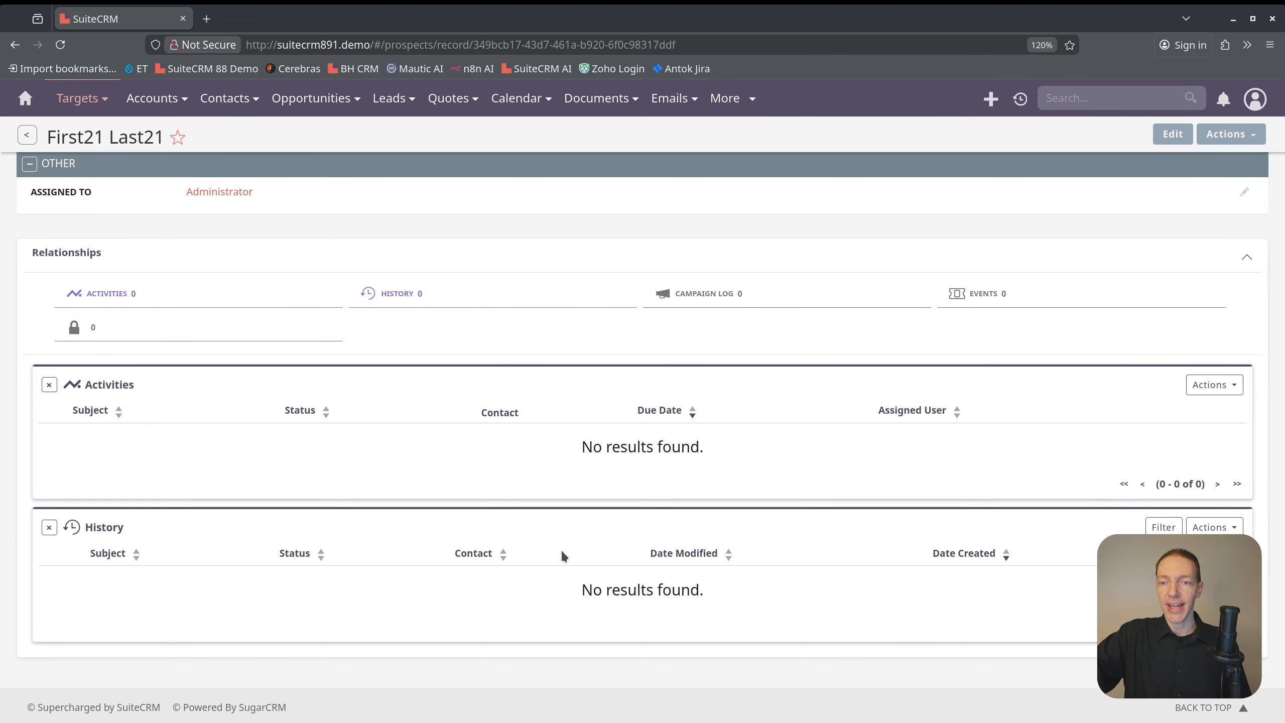
Start converting the saved Comp21 target to a lead and review the prefilled lead form
scroll(709, 380, "up", 7)
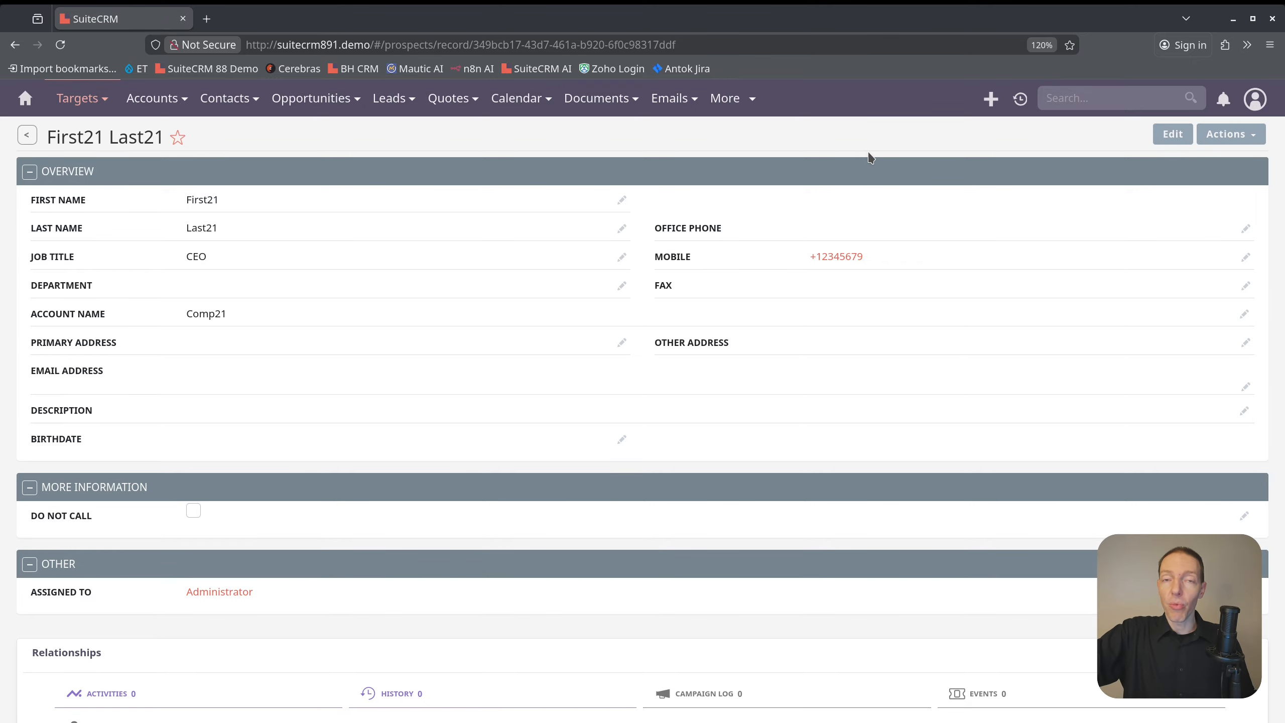
left_click(1252, 141)
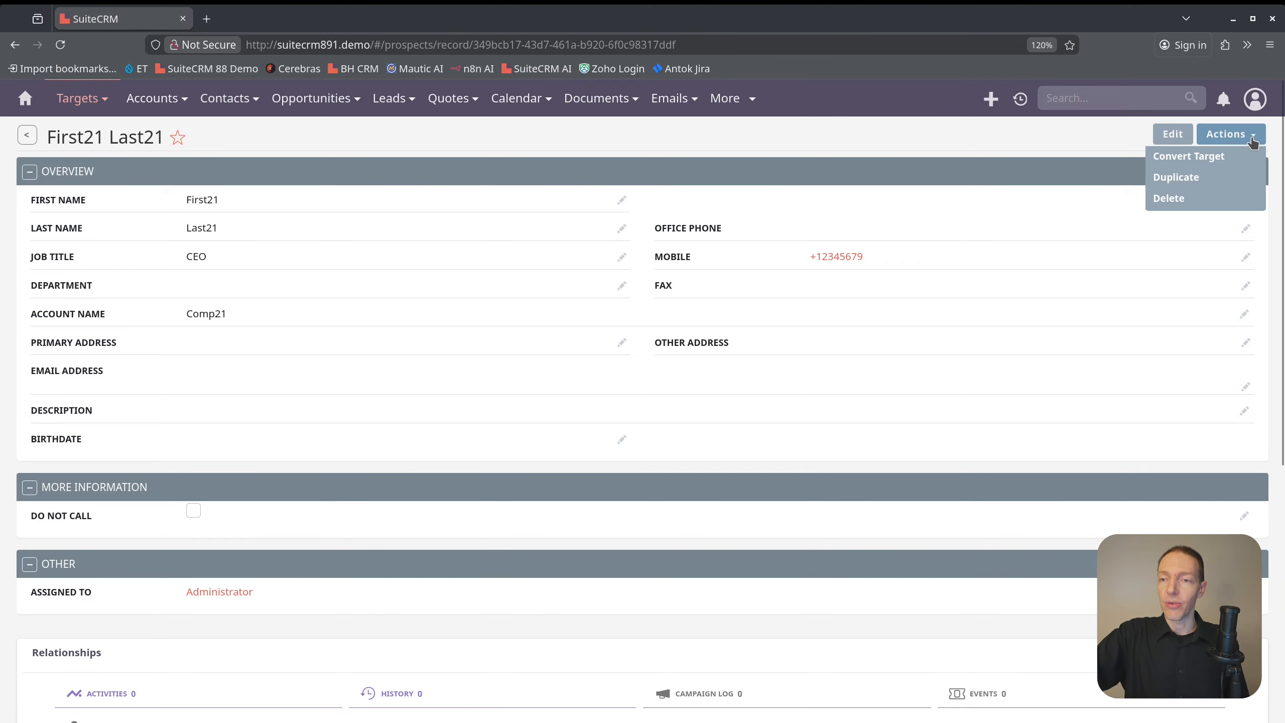
left_click(1220, 161)
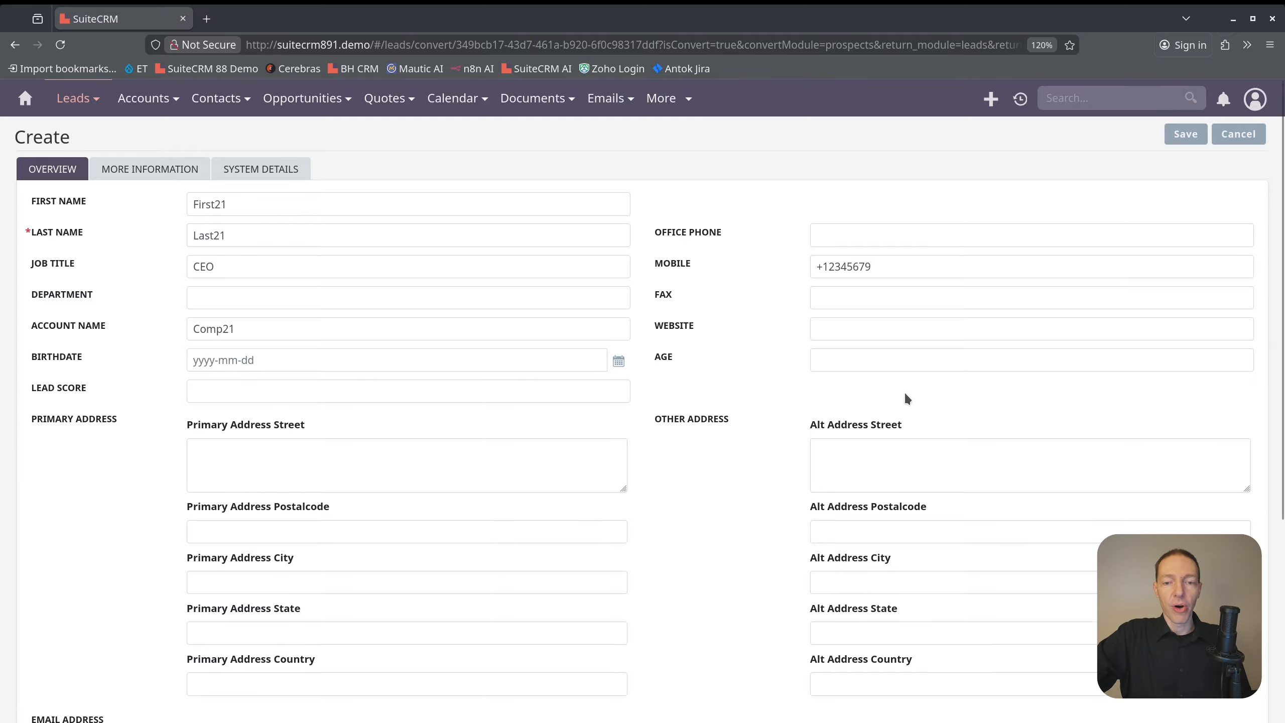
scroll(895, 398, "down", 5)
scroll(883, 403, "up", 5)
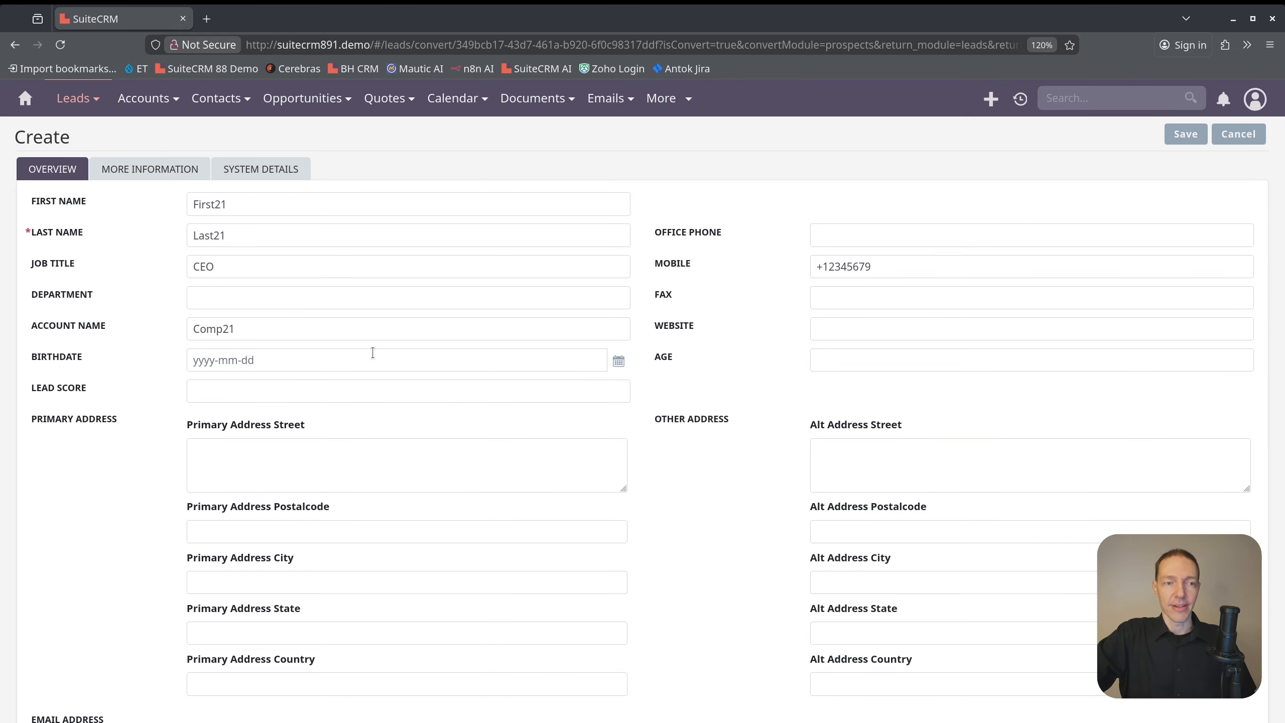
Set the new lead's status to Assigned and save the lead
left_click(173, 172)
left_click(234, 200)
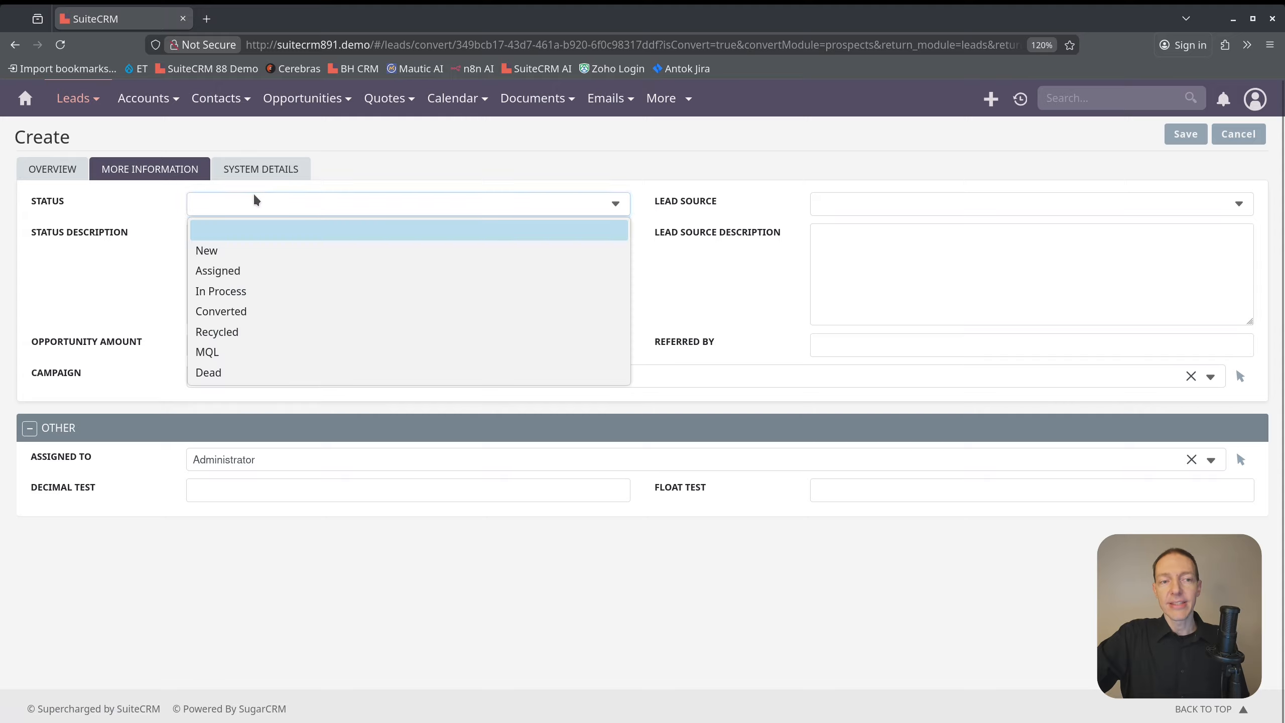
left_click(268, 271)
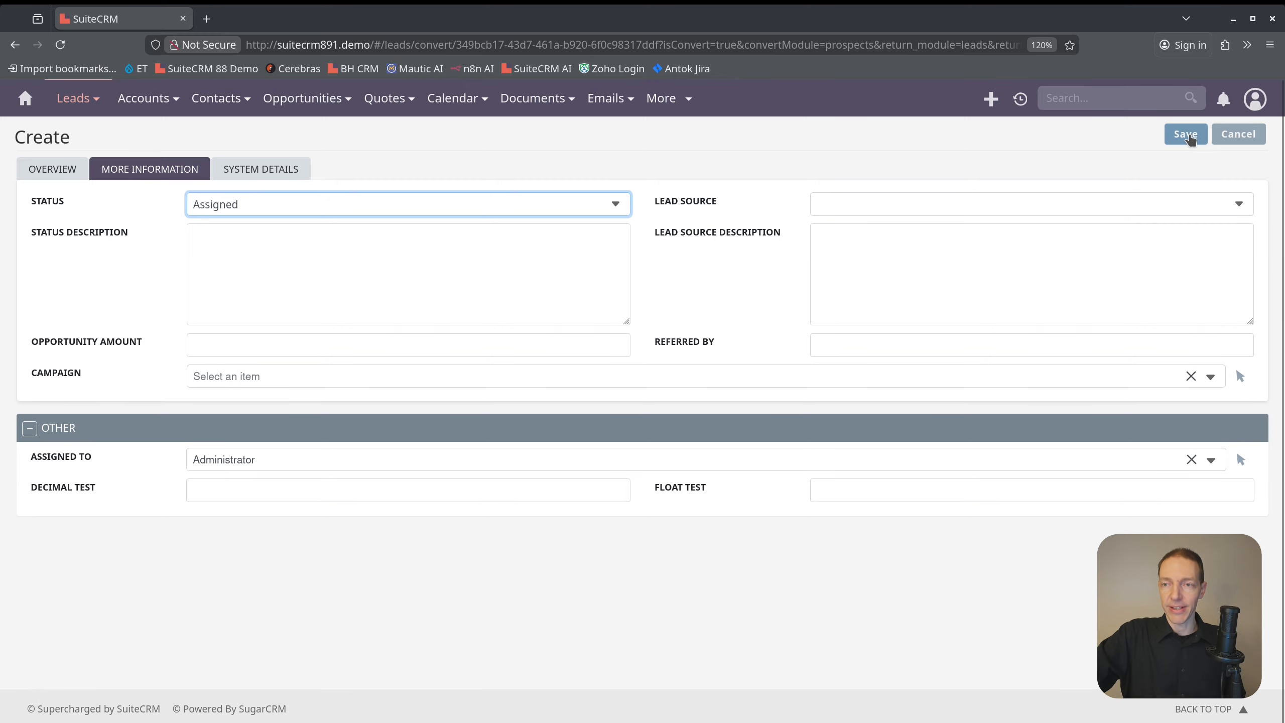
left_click(1187, 134)
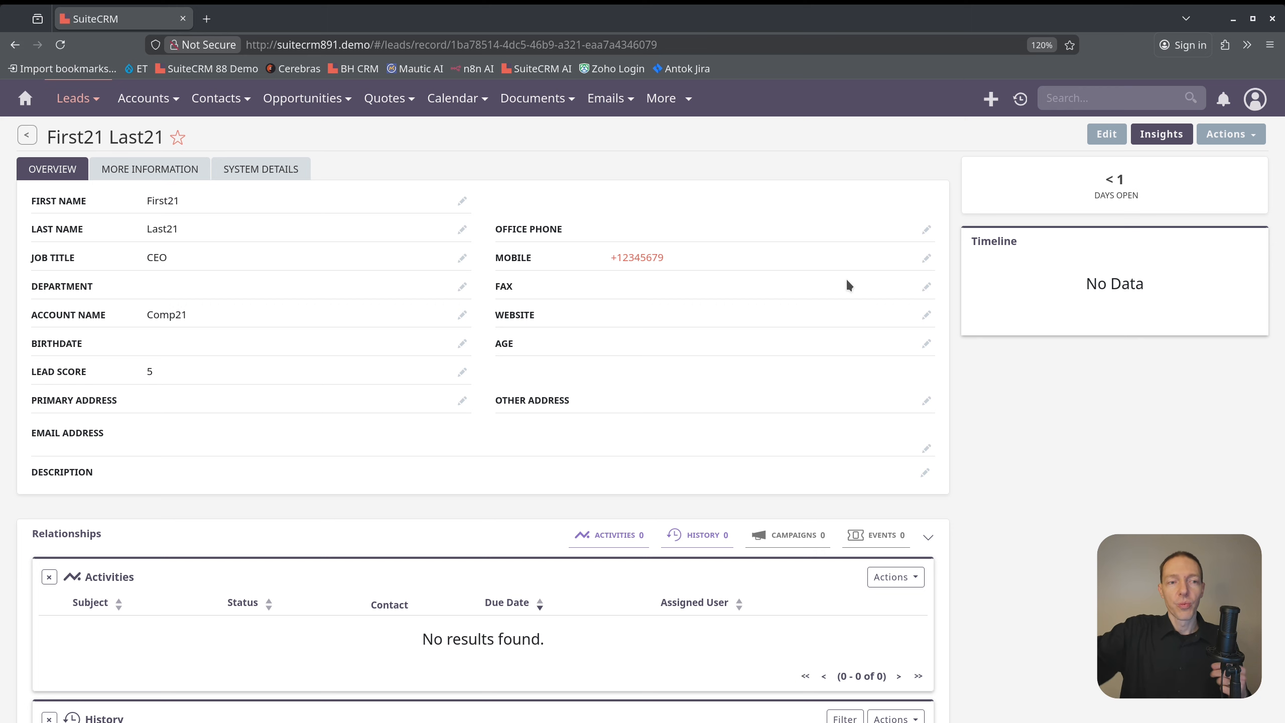
Convert the Comp21 lead into a new contact and account using the prefilled details, and save the conversion
left_click(1234, 136)
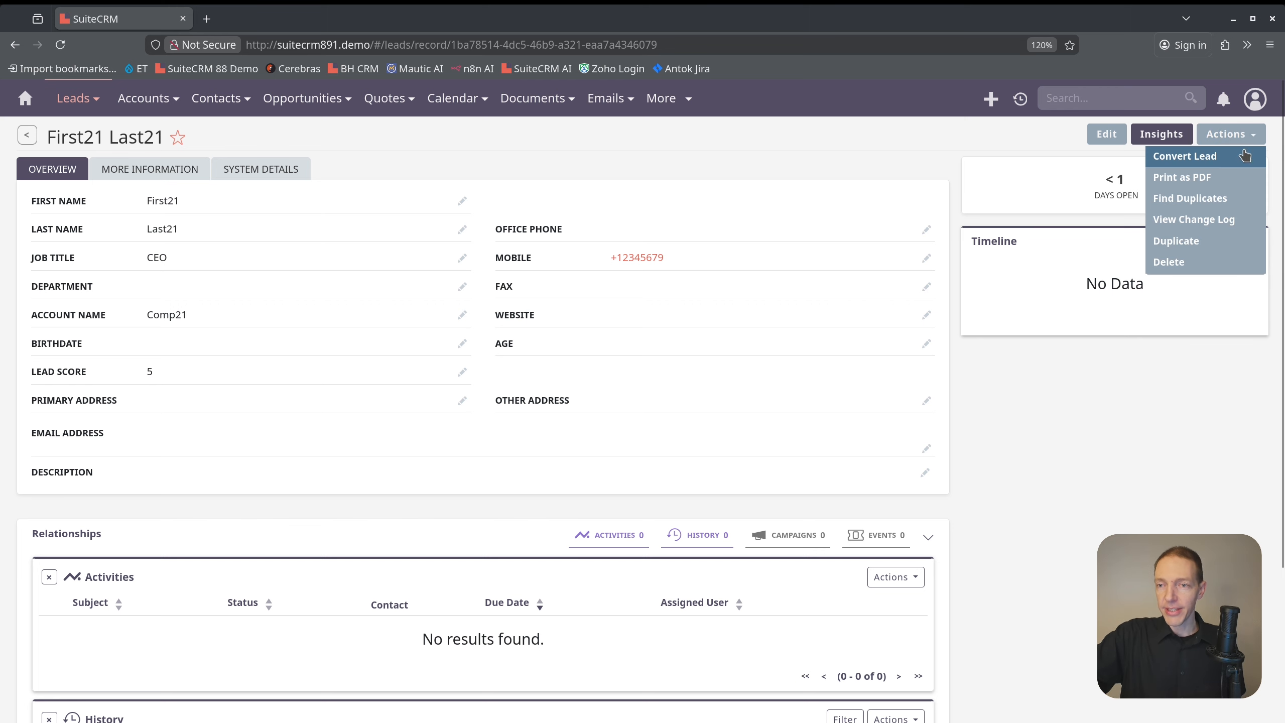
left_click(1245, 156)
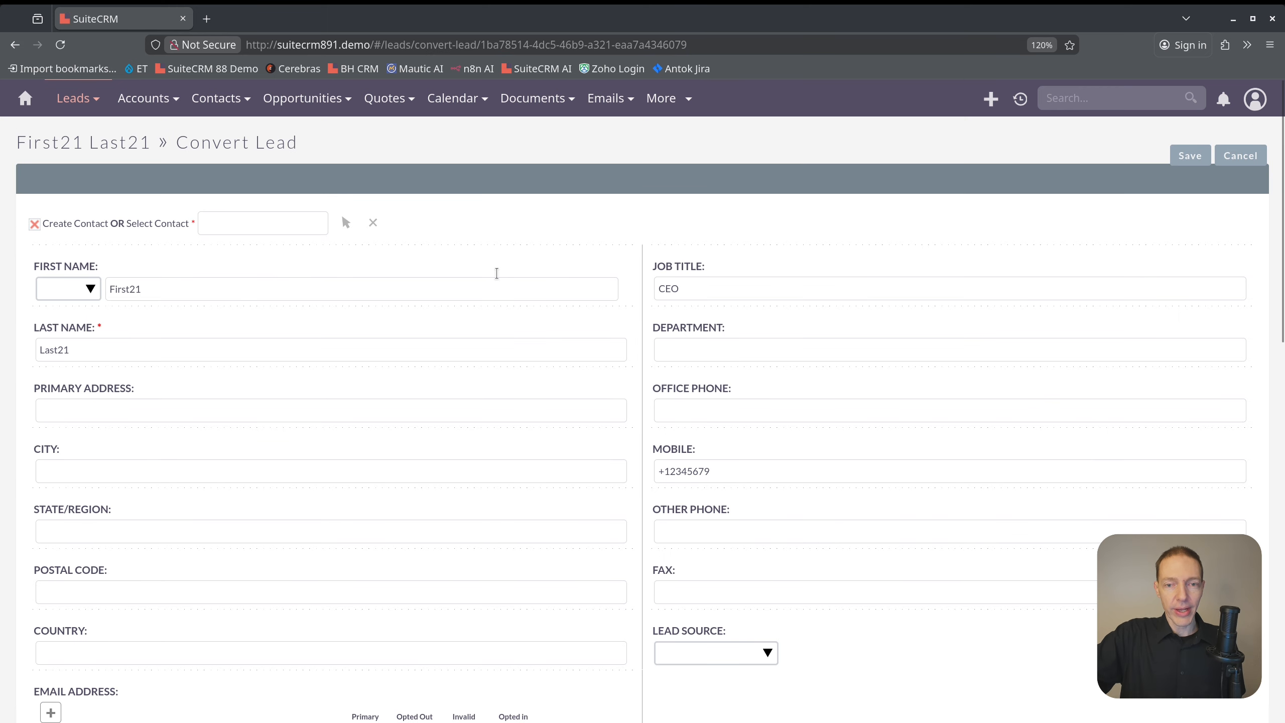
left_click(1190, 155)
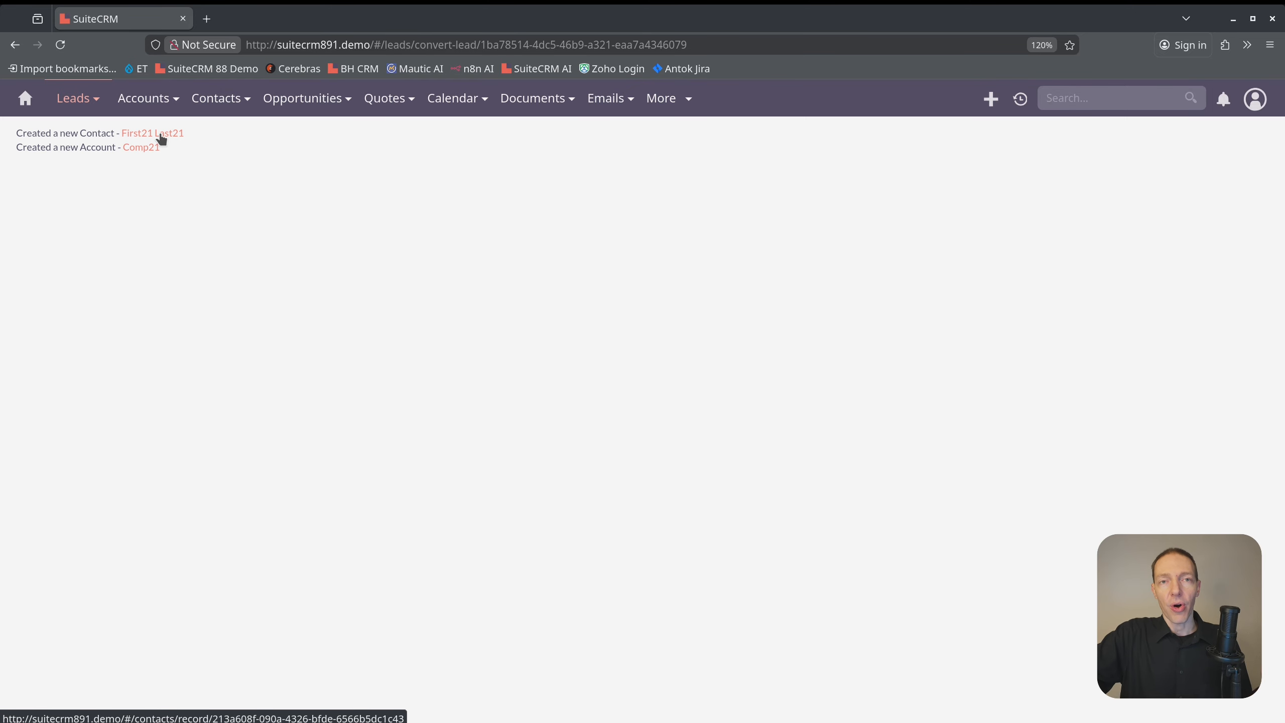
Open the newly created contact record and look over its details, timeline and relationships
left_click(161, 134)
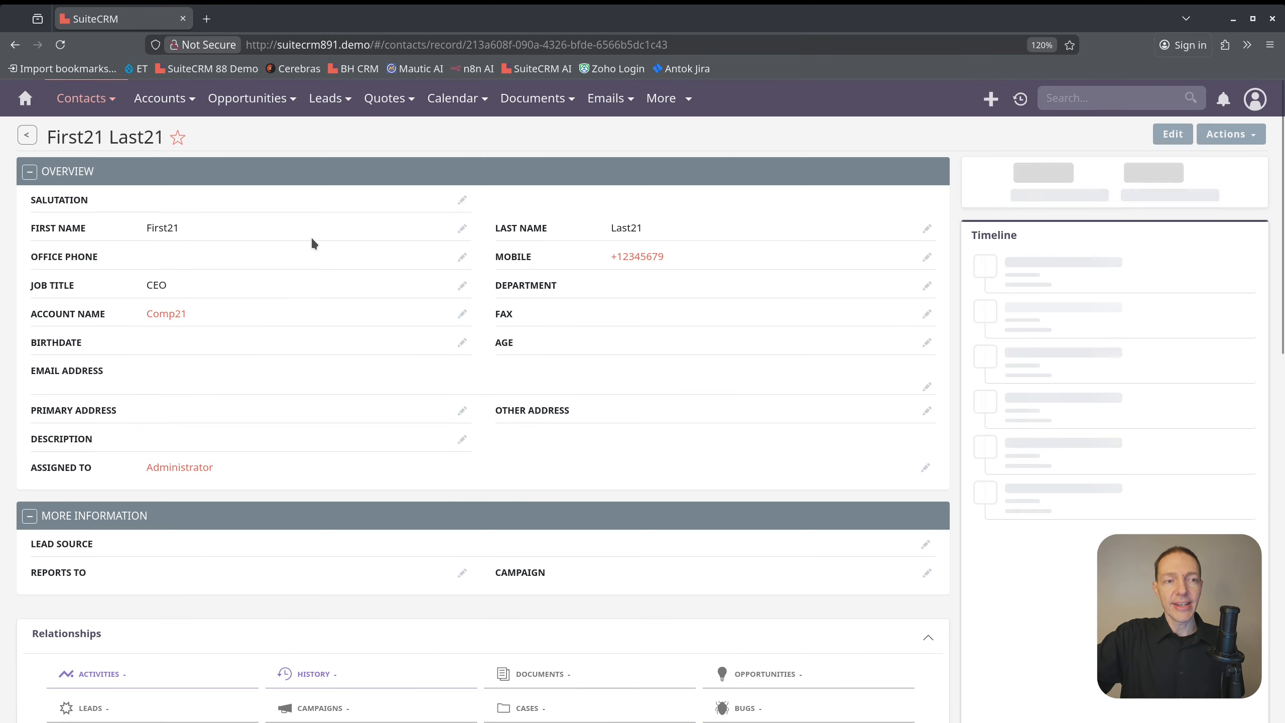
scroll(440, 313, "down", 15)
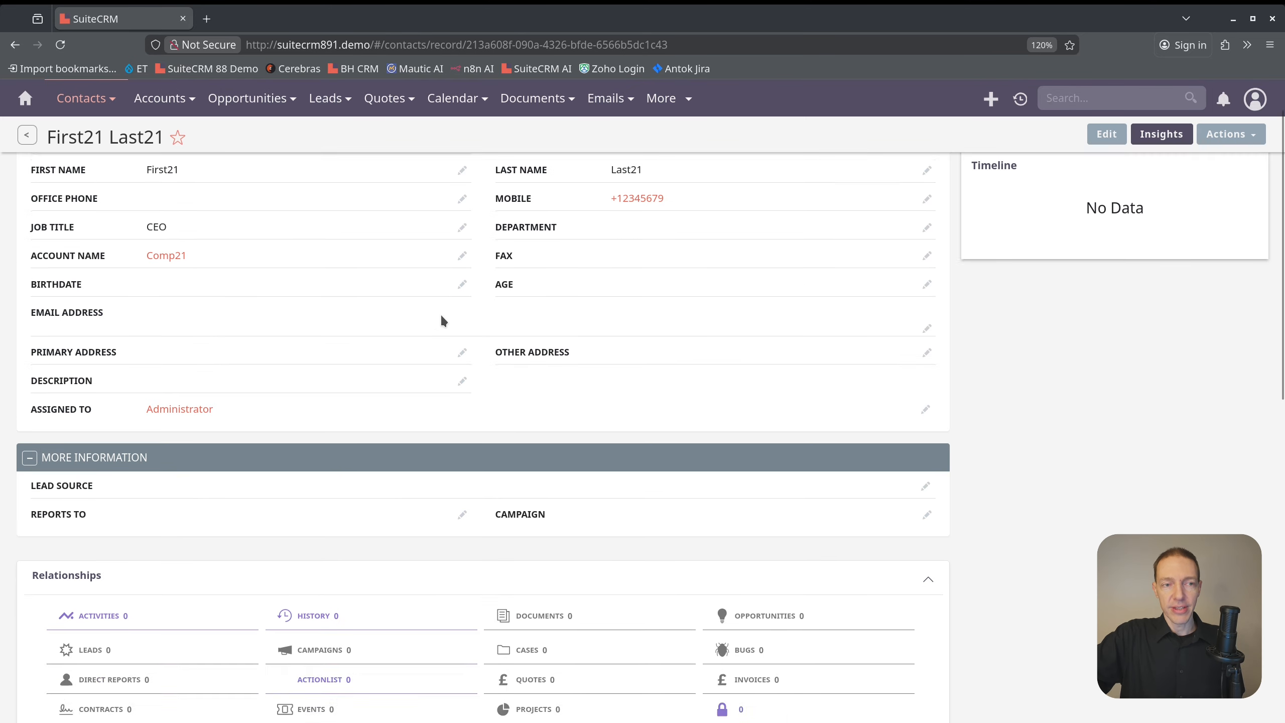
scroll(418, 324, "up", 15)
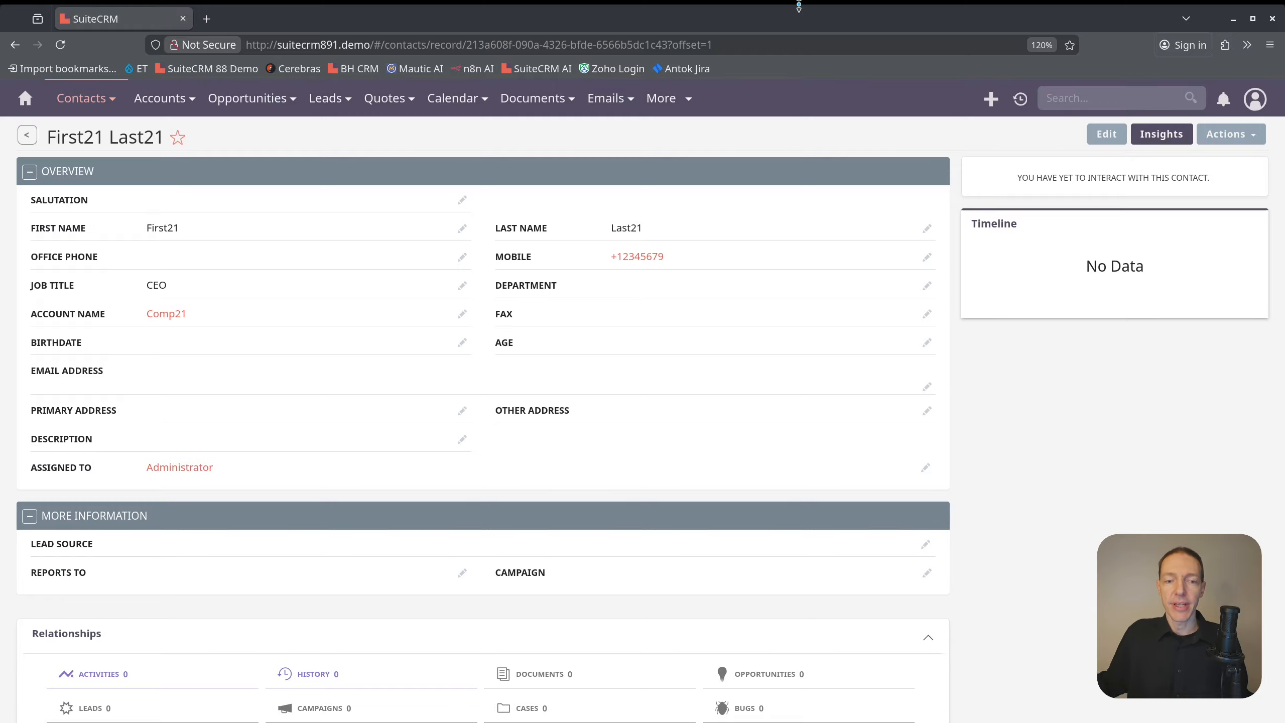
scroll(761, 459, "down", 5)
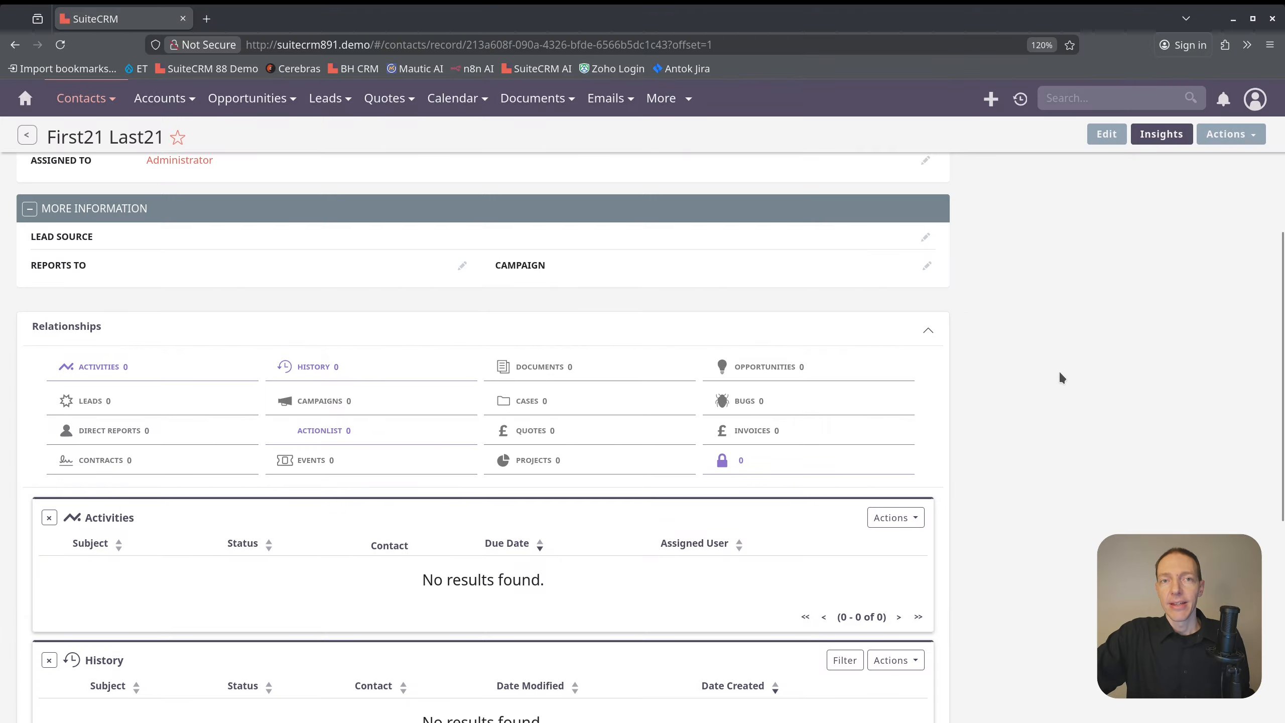
scroll(1058, 370, "up", 5)
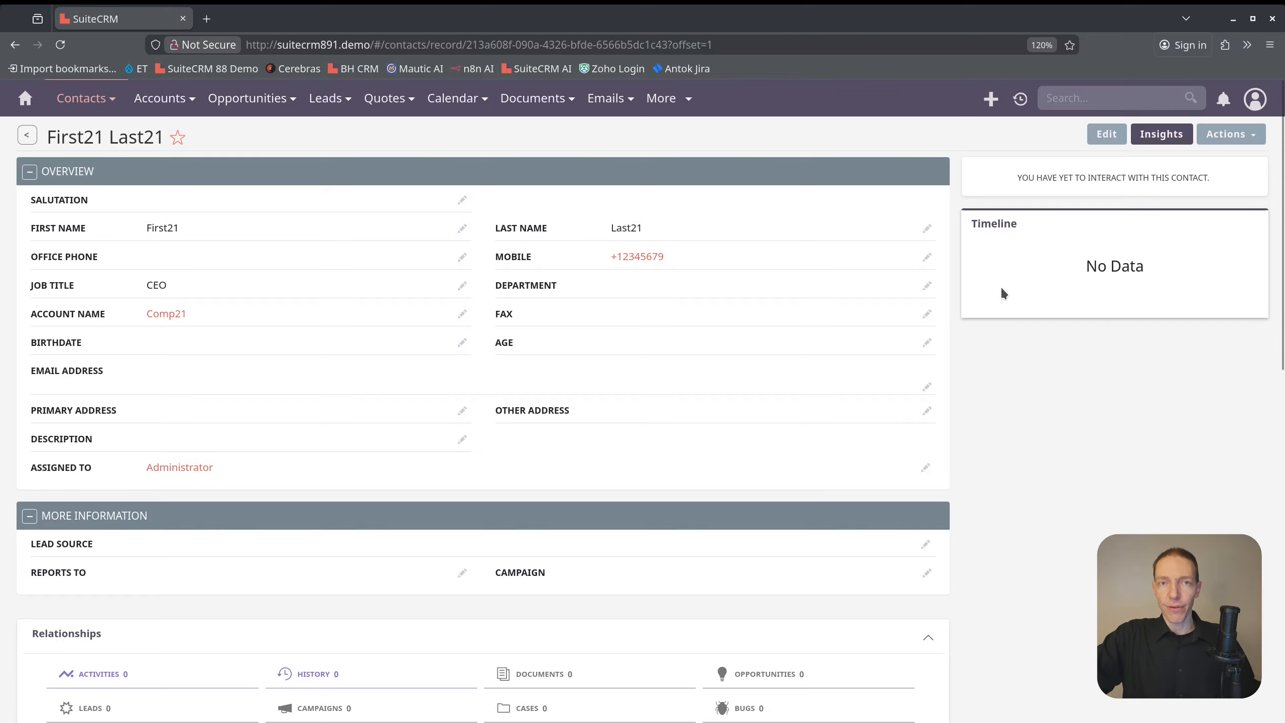
Go back to the Targets module, open the original Comp21 target record and check its details and relationships
left_click(667, 98)
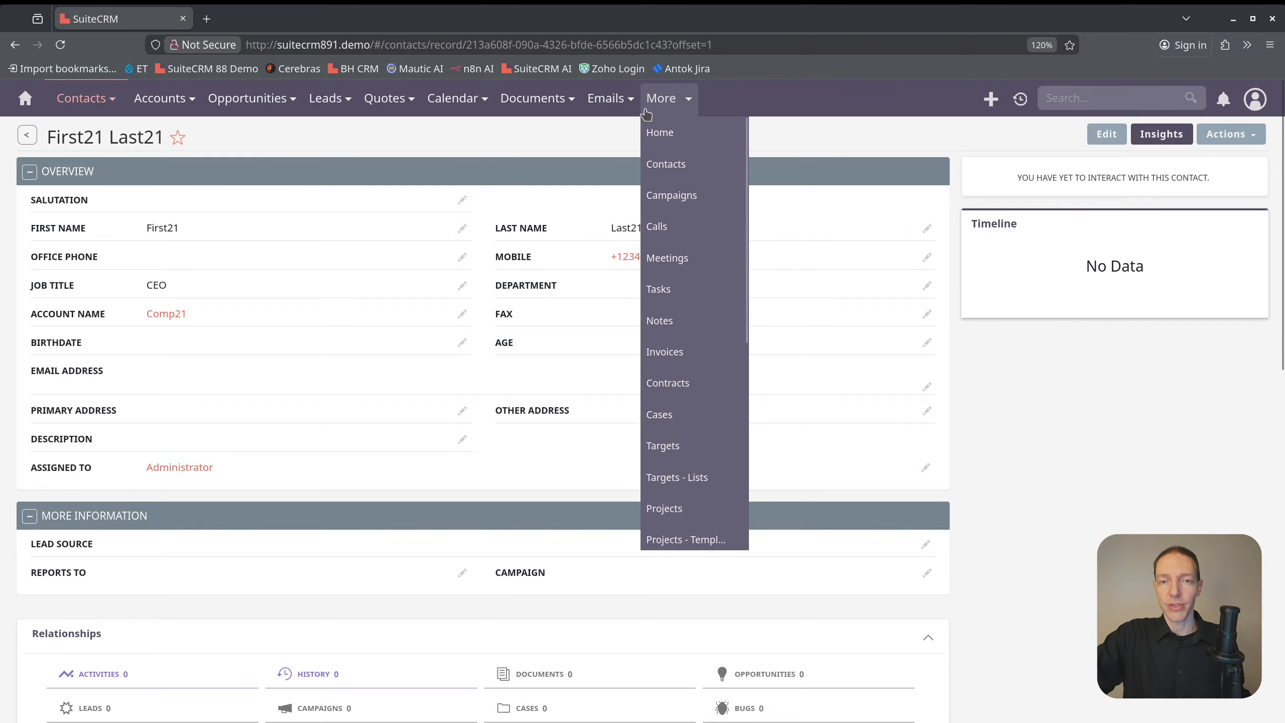
left_click(675, 445)
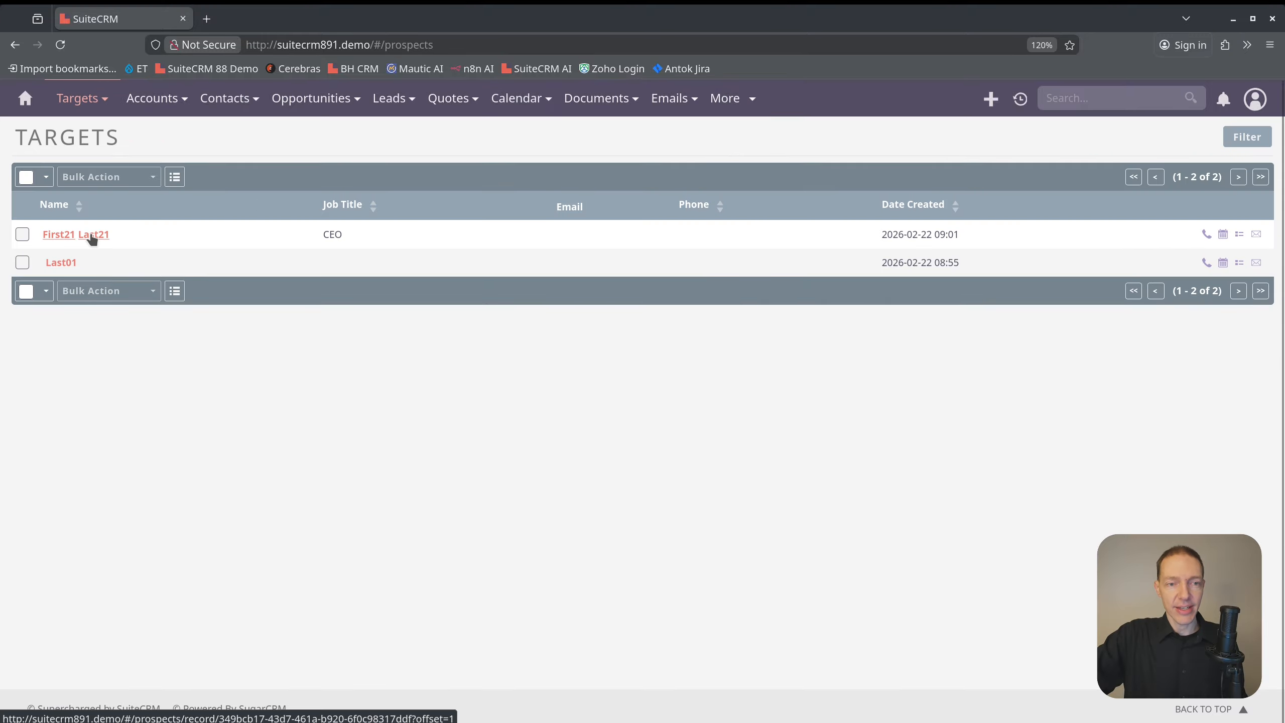
left_click(91, 236)
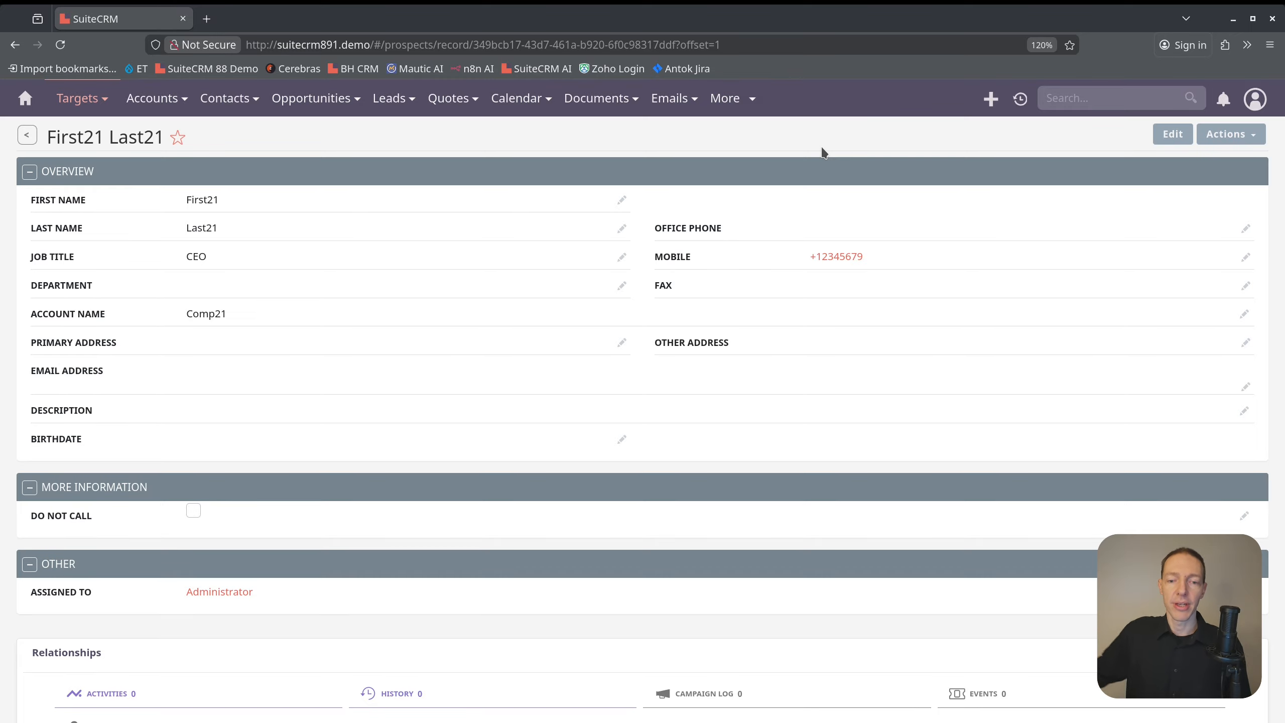
scroll(404, 456, "down", 5)
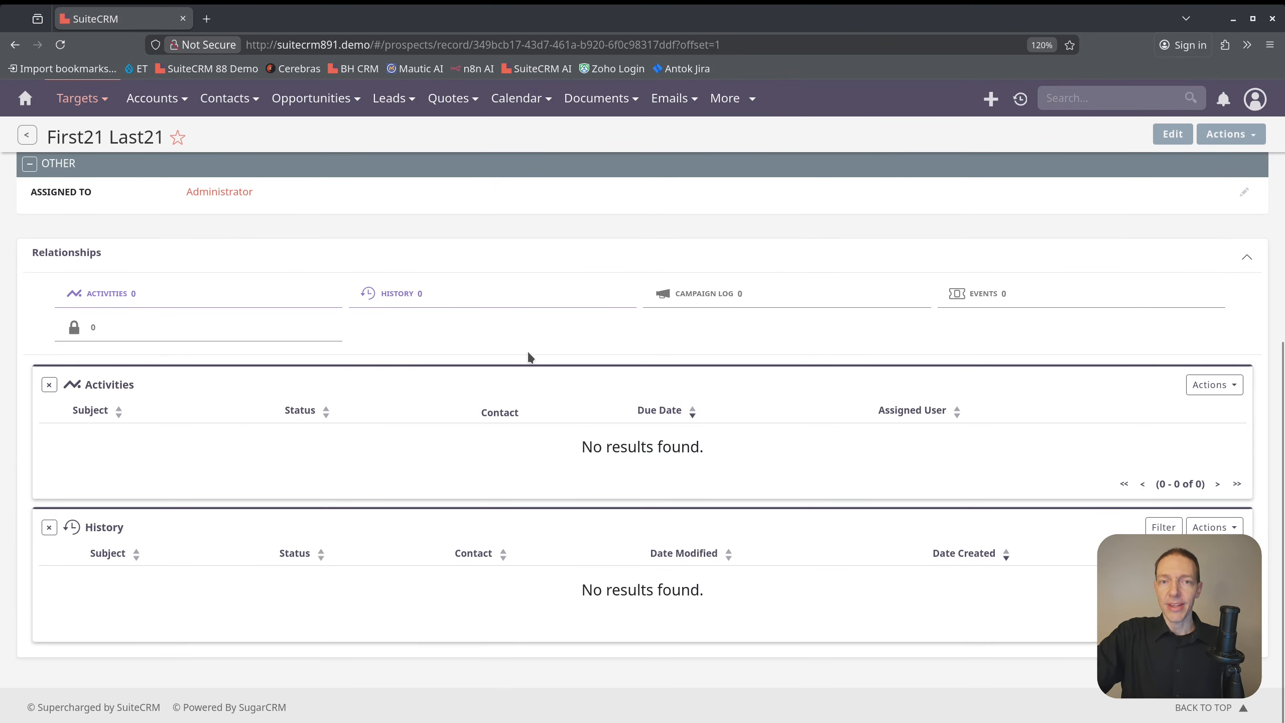
scroll(528, 356, "up", 8)
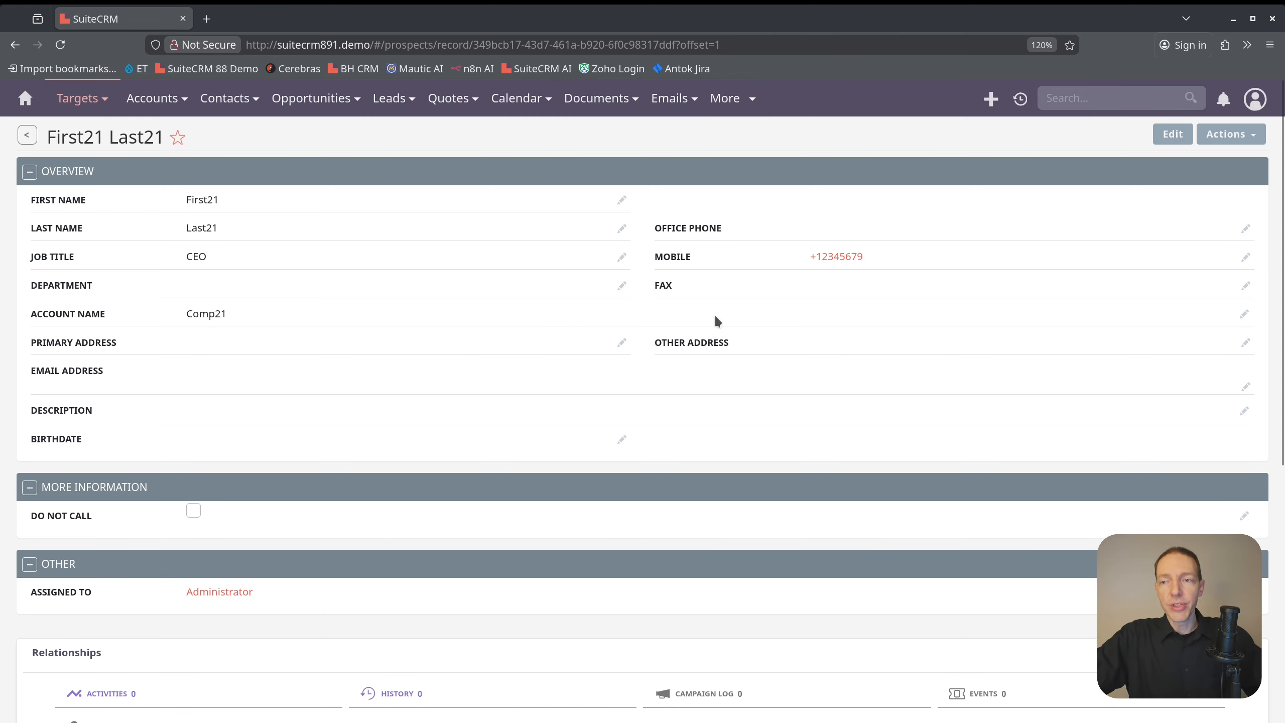
Open the Administration page in a new browser tab and go to Studio
left_click(1256, 100)
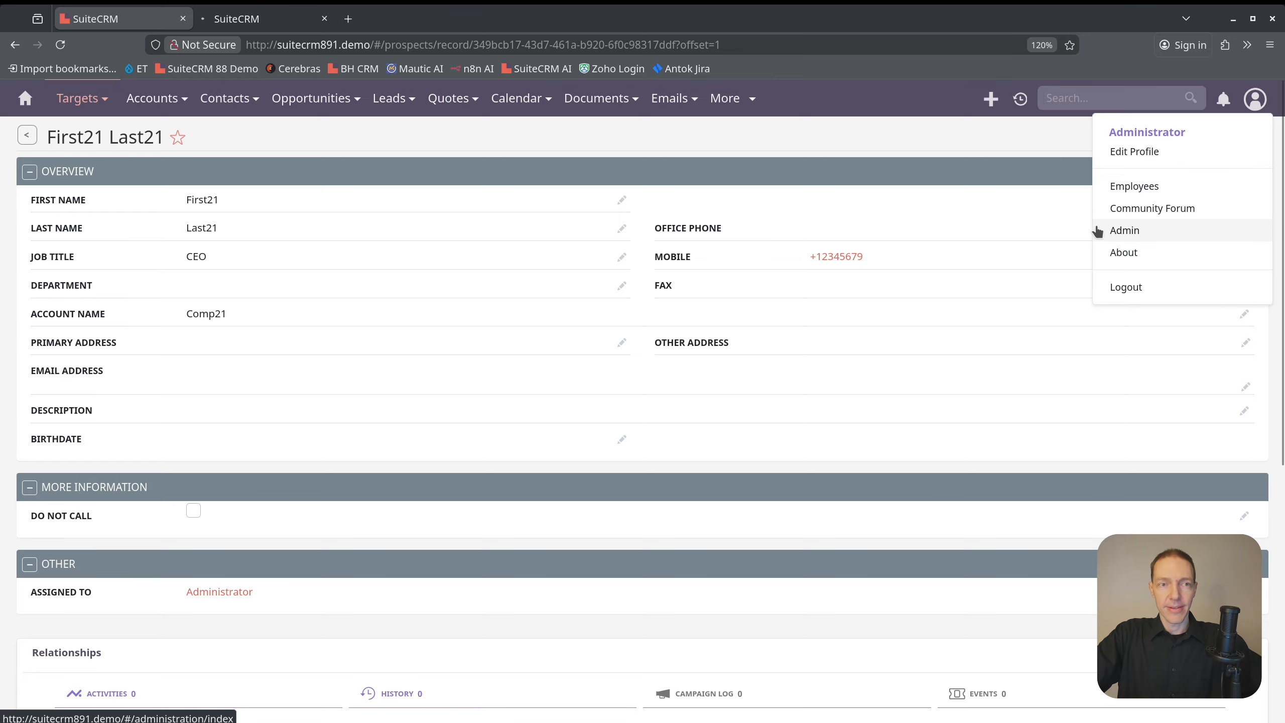
left_click(1095, 231)
scroll(543, 440, "down", 2)
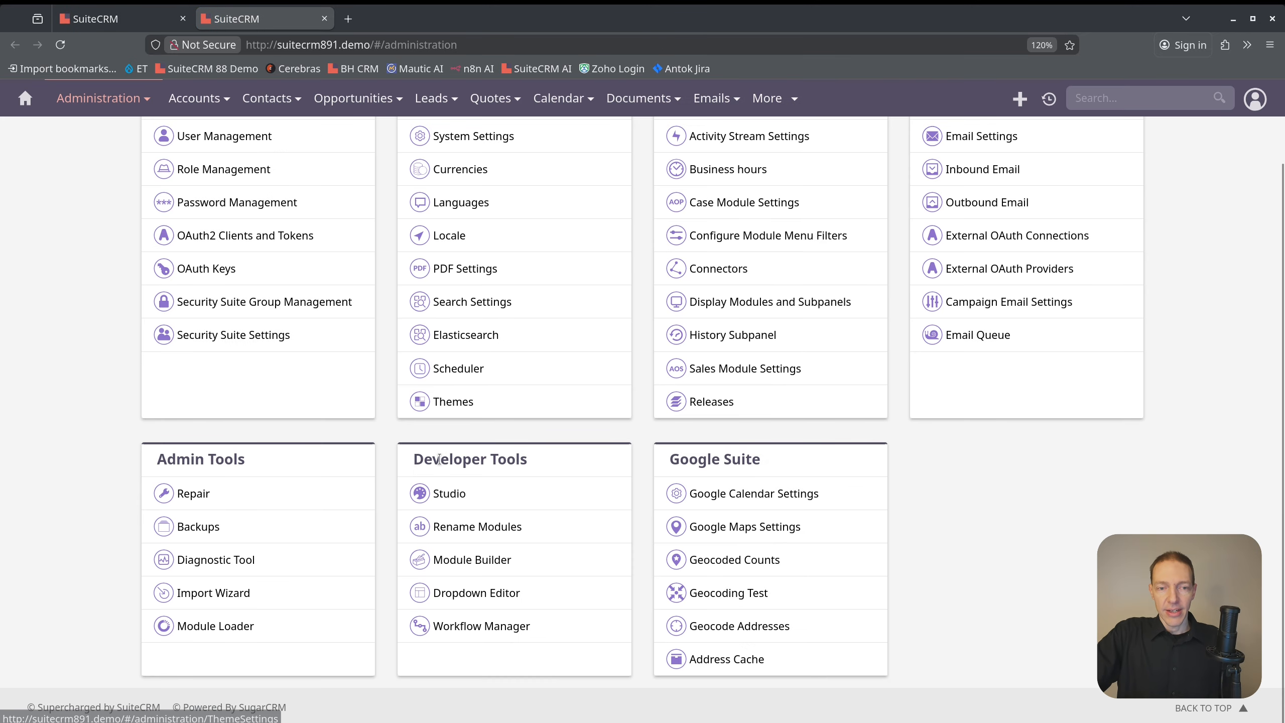
left_click(453, 487)
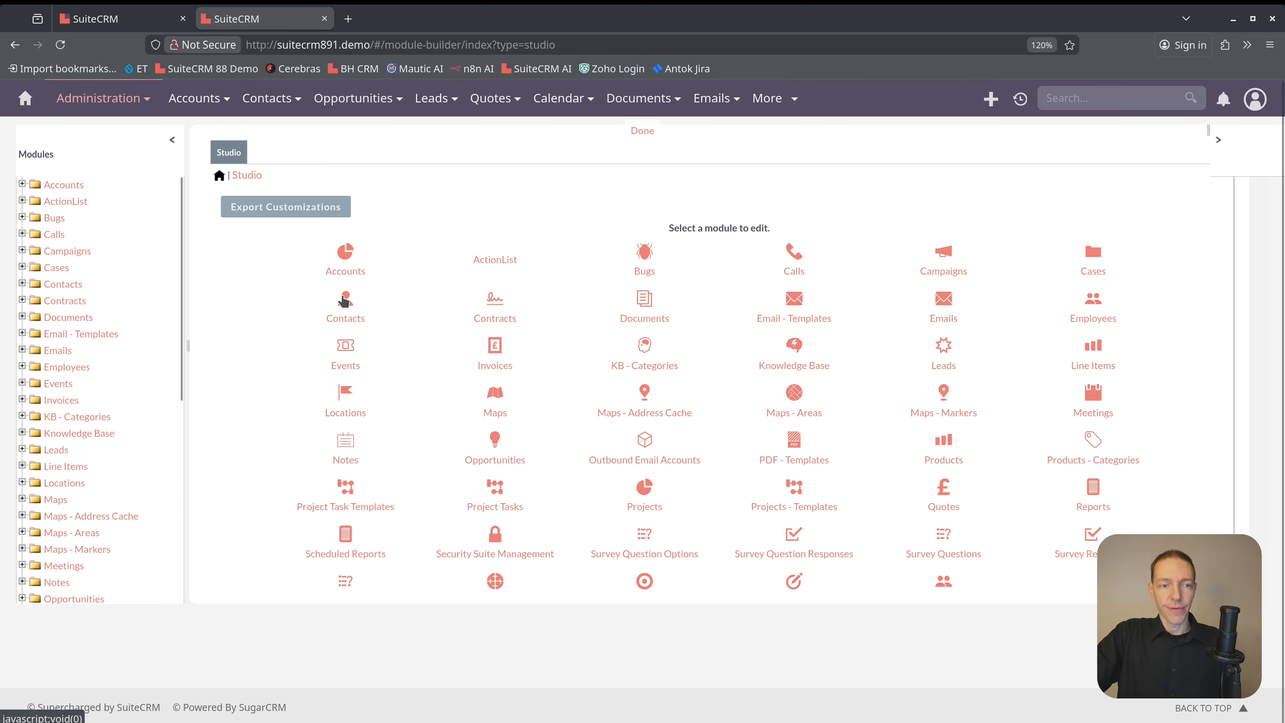
Show the fields of the Targets module in Studio and look through the whole list
scroll(75, 324, "down", 5)
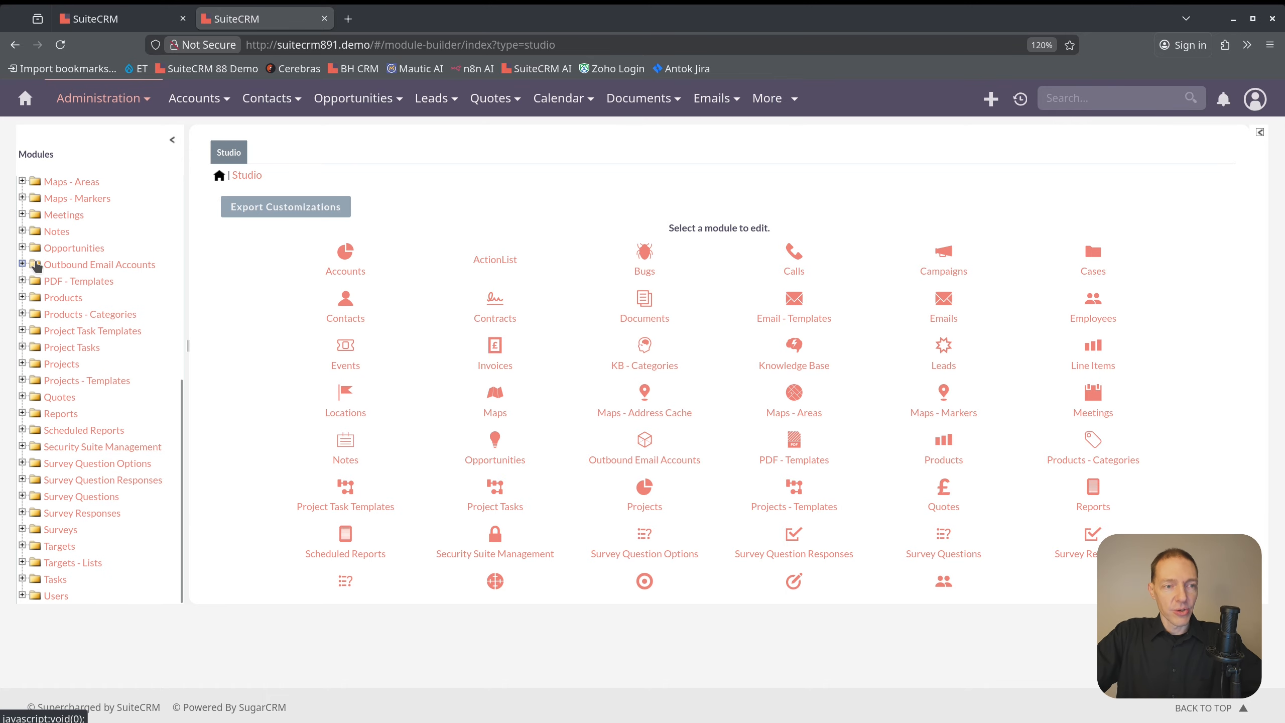
left_click(23, 546)
scroll(51, 498, "down", 3)
left_click(51, 498)
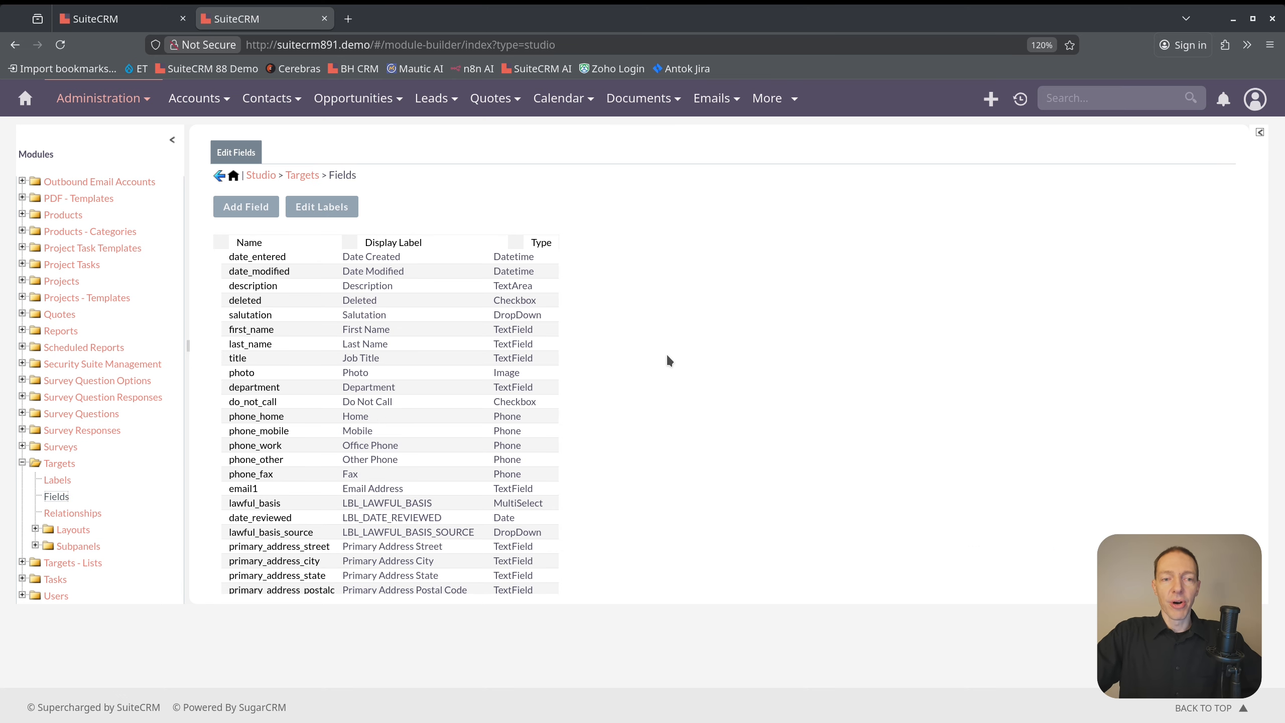
scroll(528, 357, "down", 3)
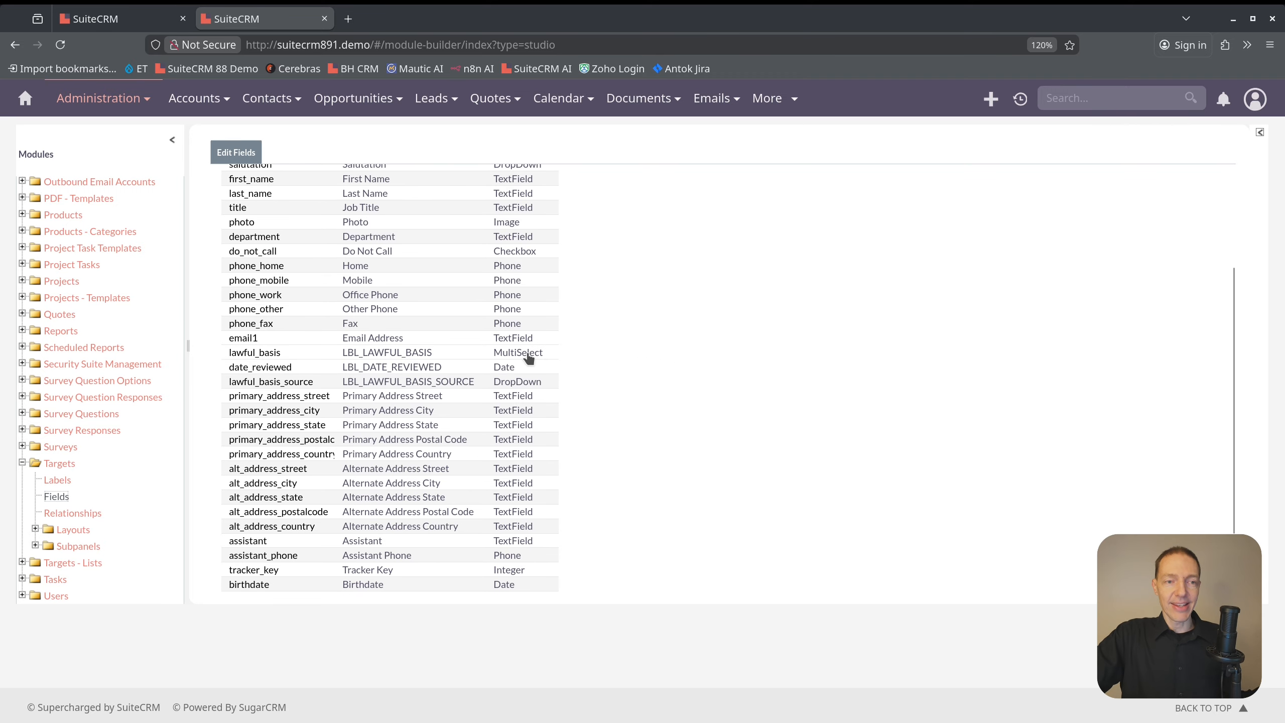
scroll(528, 357, "down", 2)
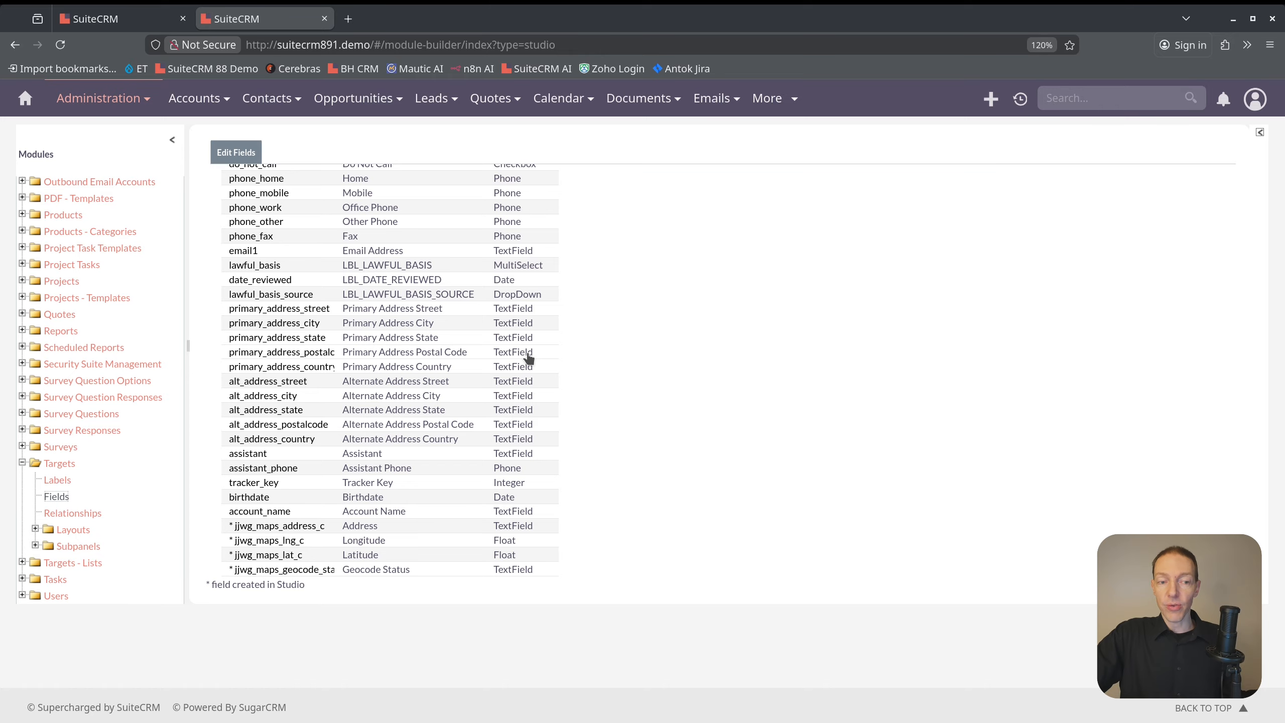
Search the Targets field list for "status", close the search and return to the browser tab with the target record
key("ctrl+f")
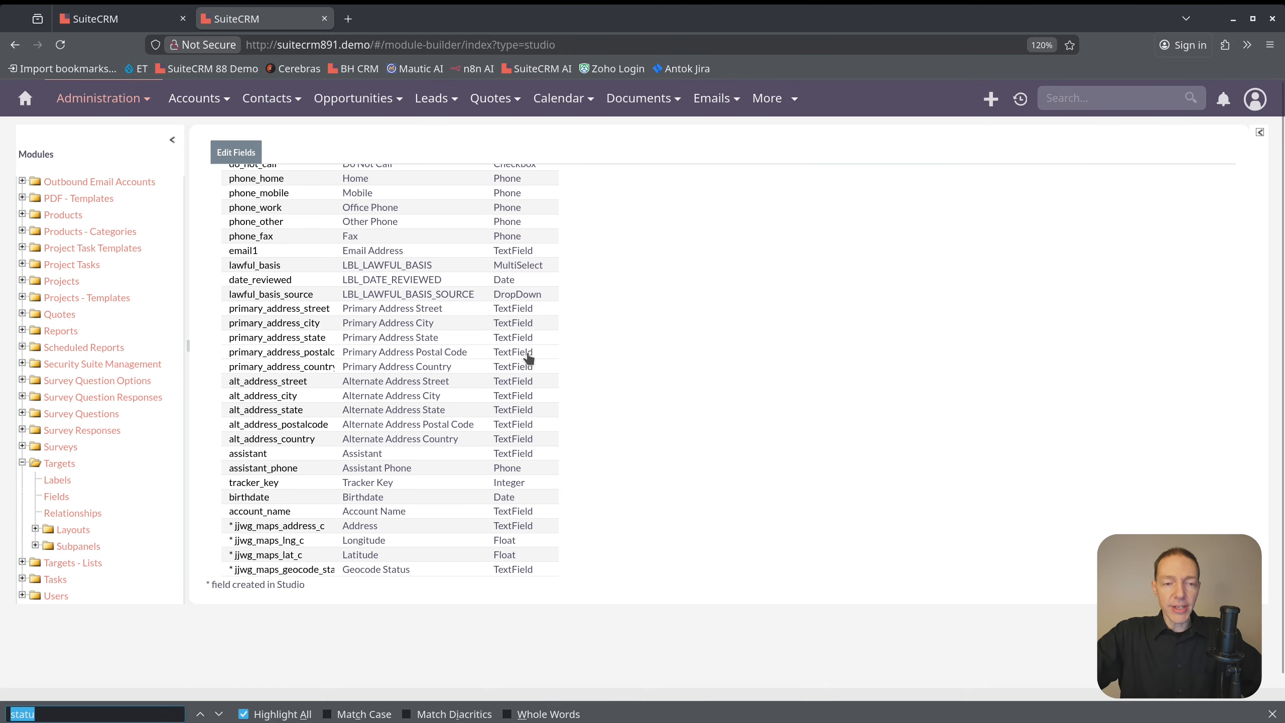
type("stat")
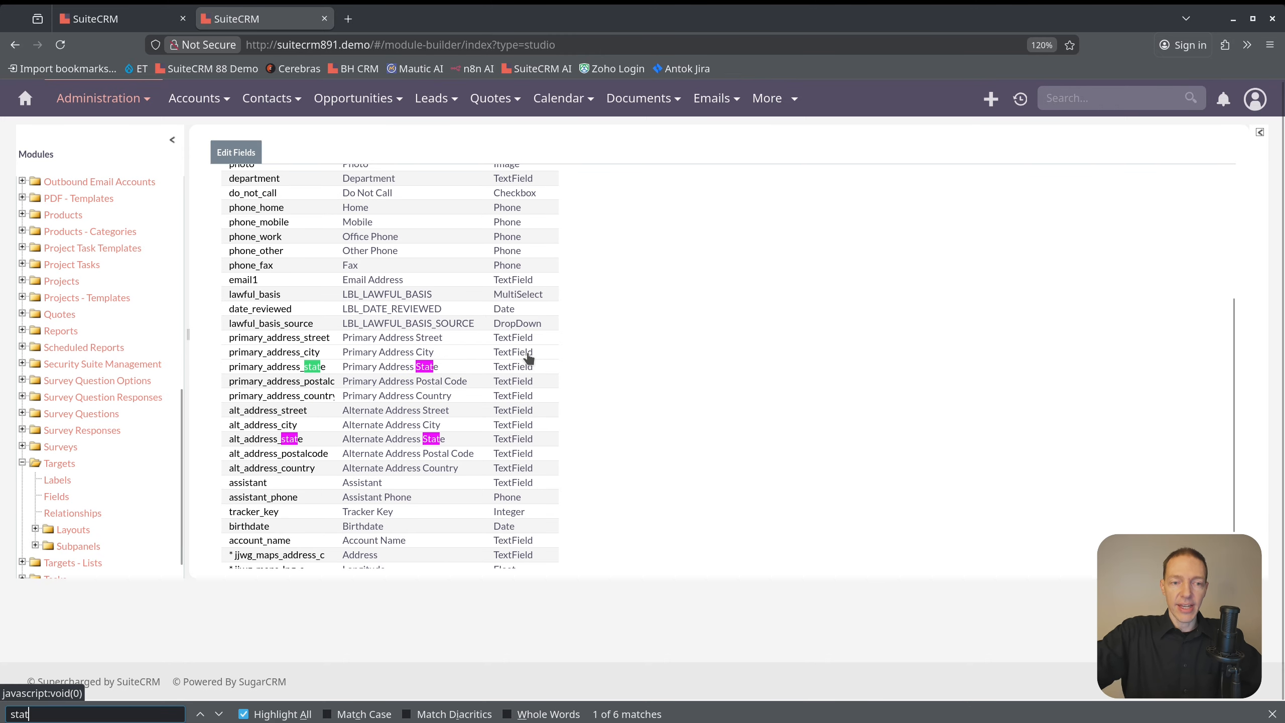
scroll(526, 304, "down", 1)
type("us")
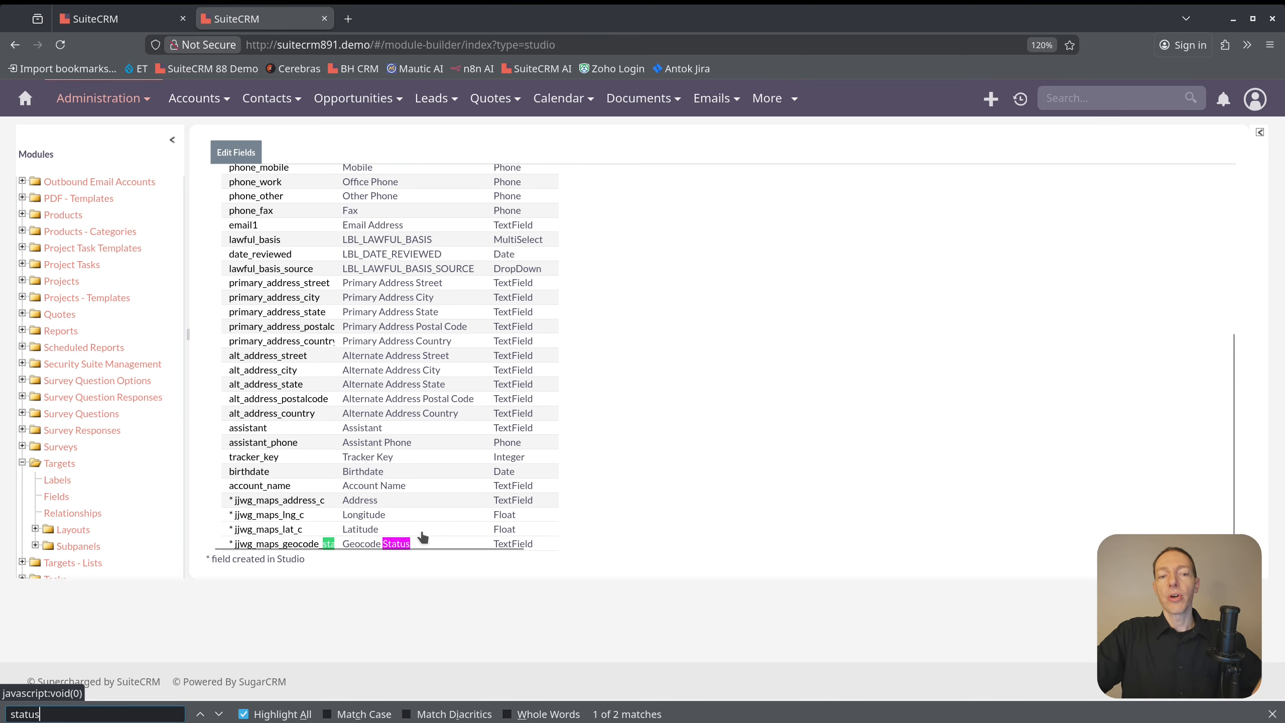
scroll(455, 400, "up", 5)
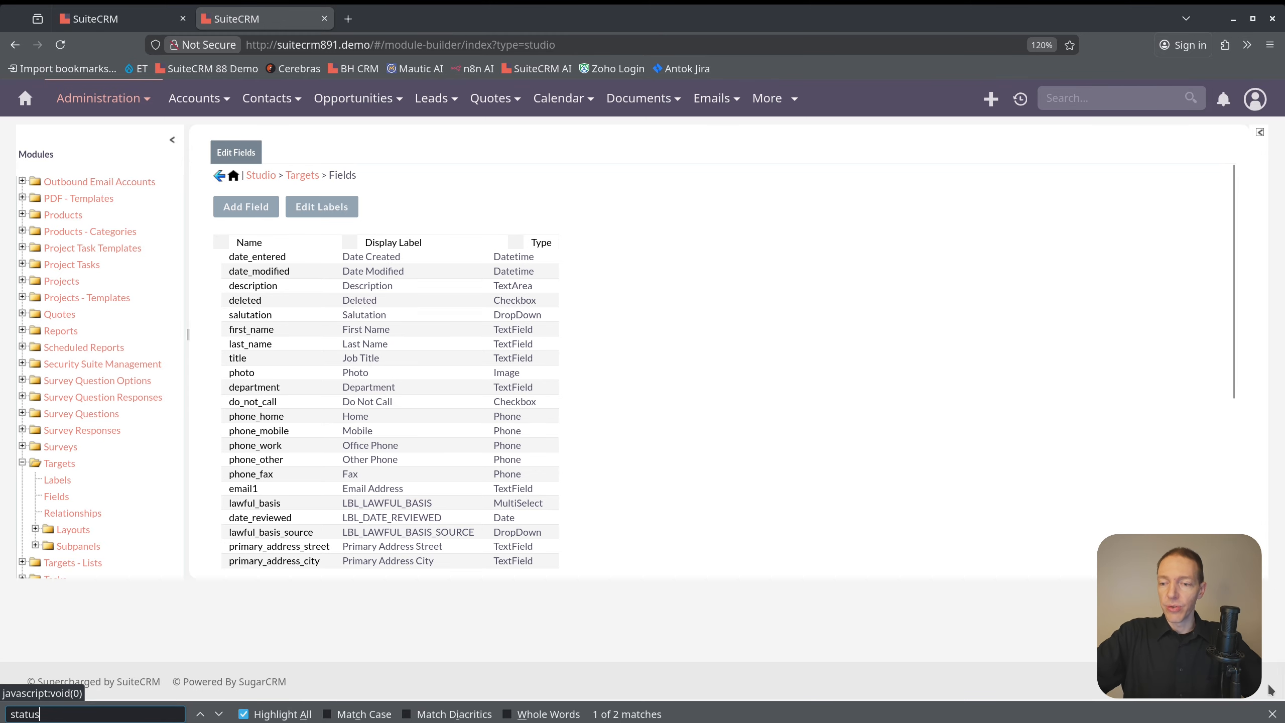
key("Escape")
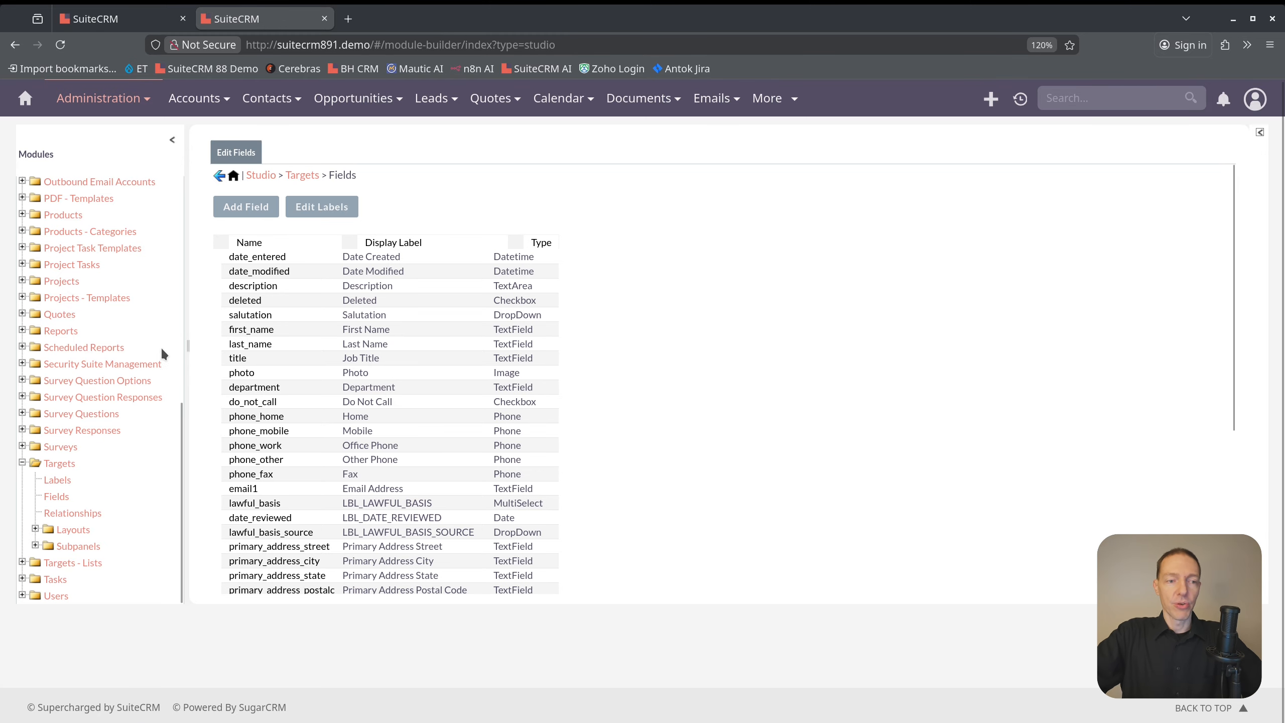
scroll(155, 349, "up", 10)
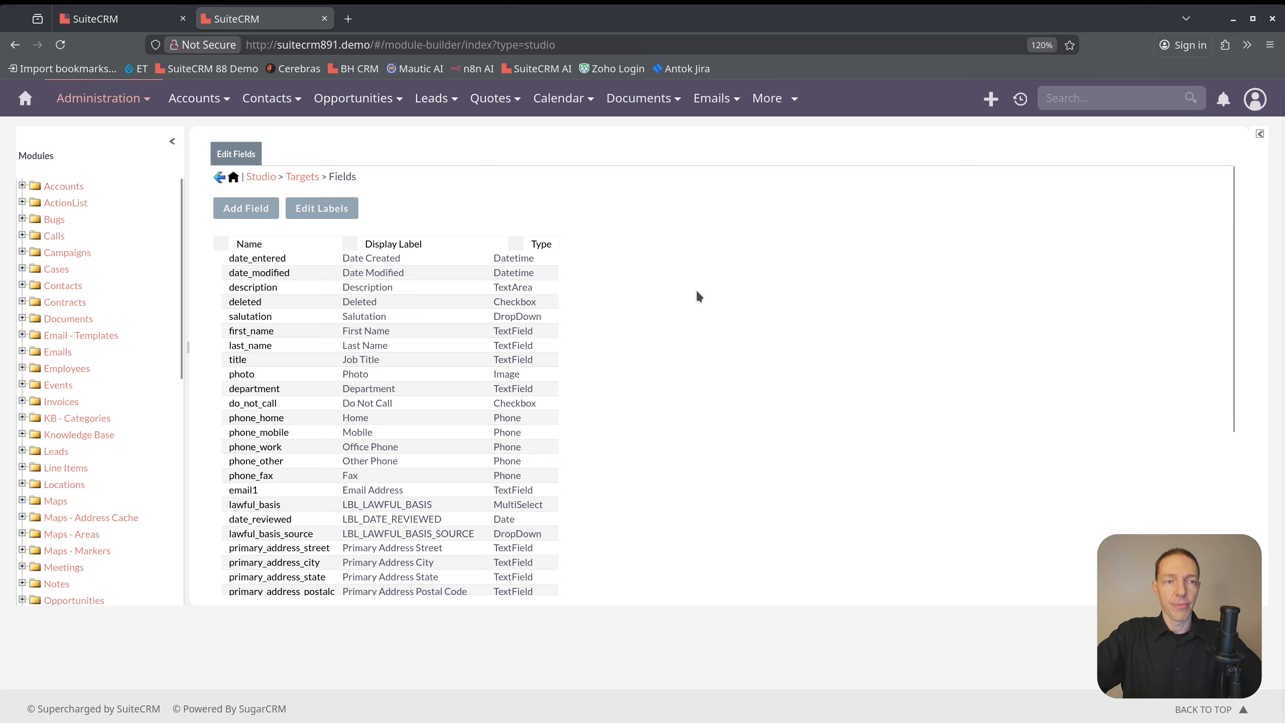
left_click(133, 20)
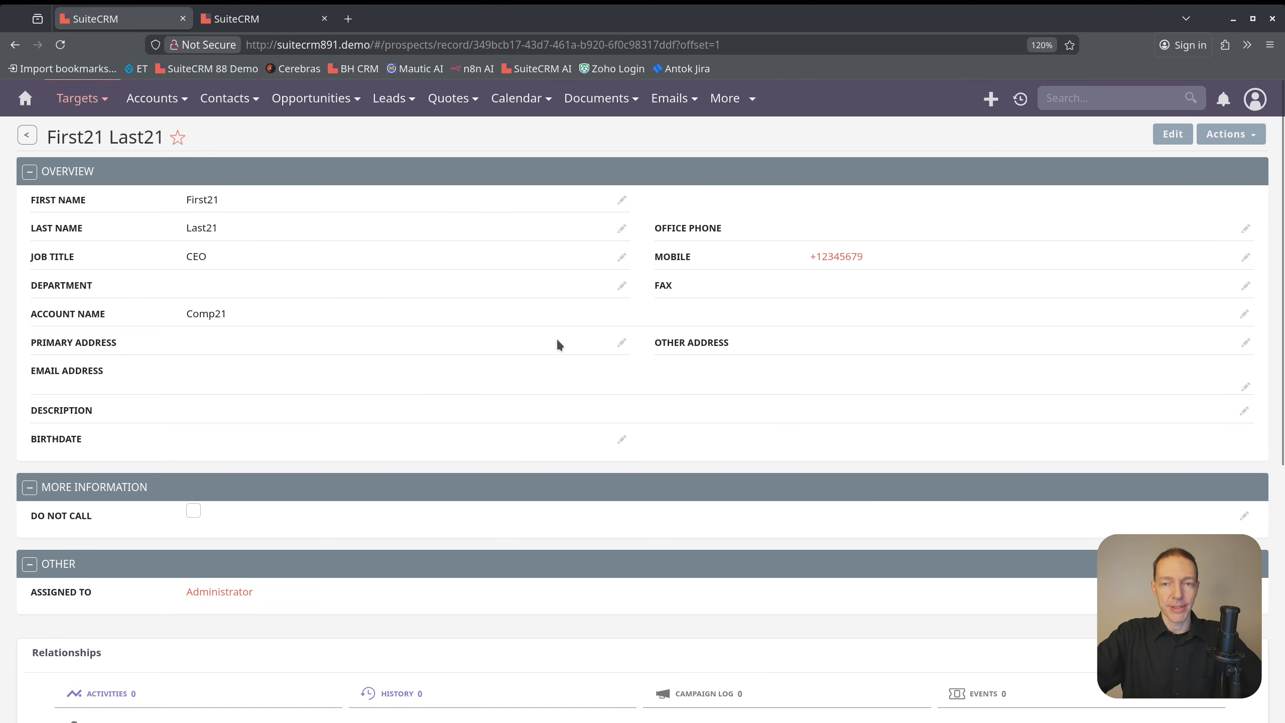